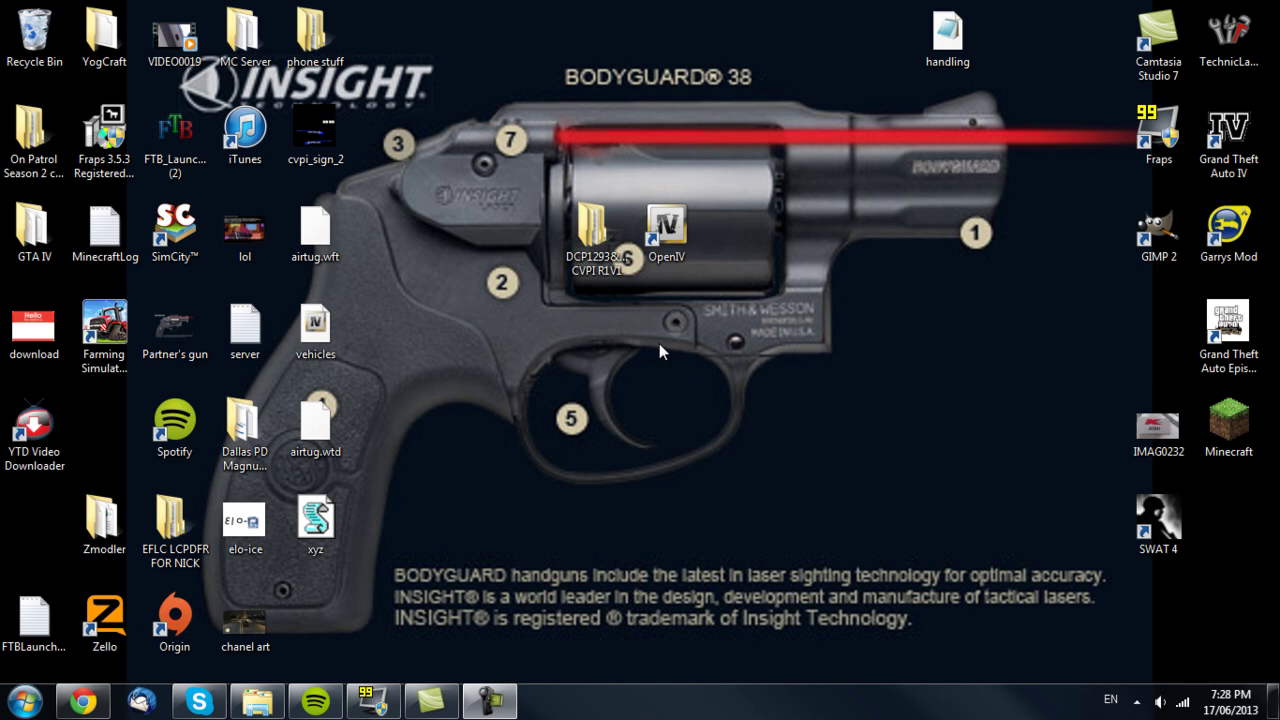
Step: Go to the desktop and bring up the For Vid folder listing ELS V6, Ford Taurus and Textures
key(super+d)
key(Down)
key(Up)
key(Down)
key(Up)
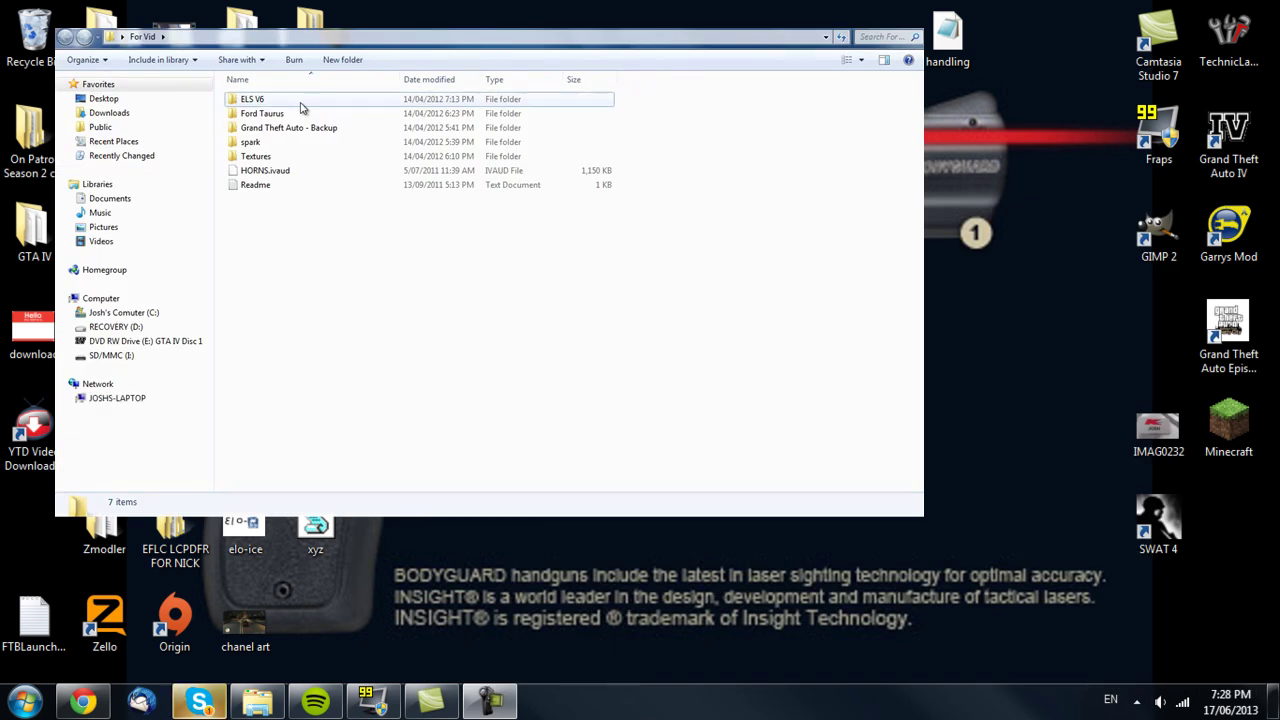
Step: Browse through ELS V6 and CVPI R1V1 to the Without ALPR folder with police.wft and police.wtd, then minimise it
double_click(300, 107)
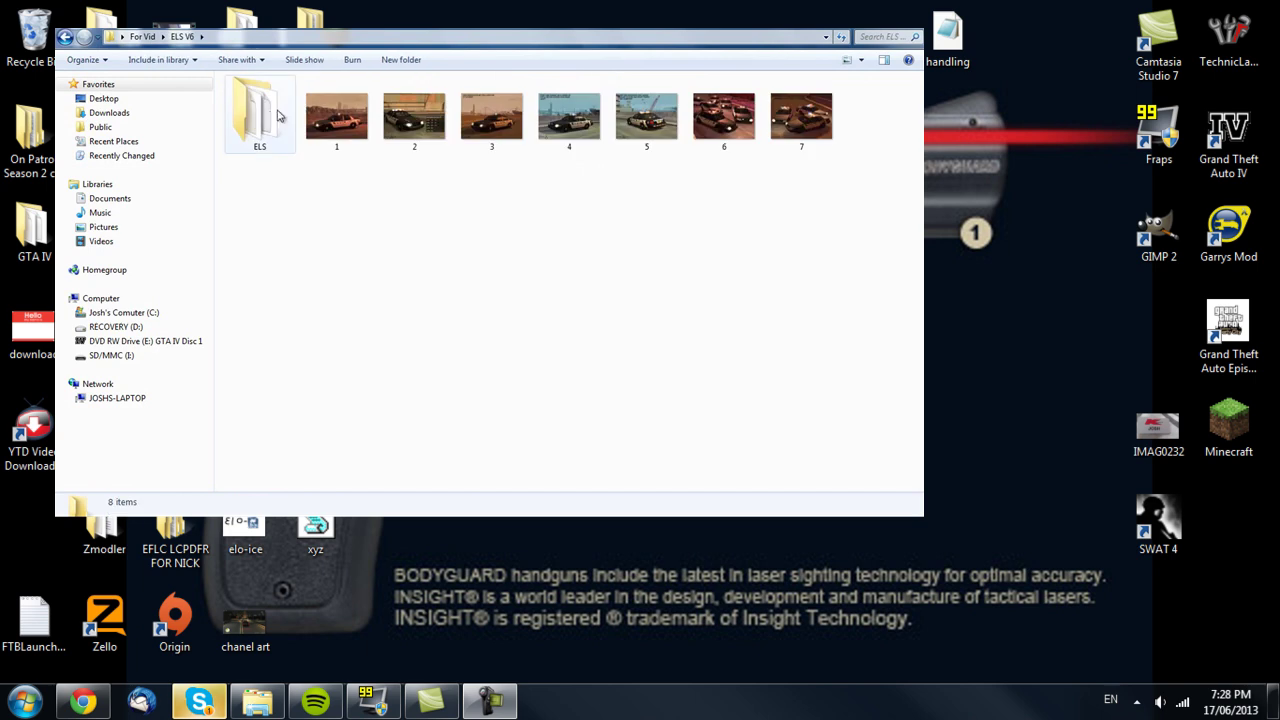
double_click(270, 117)
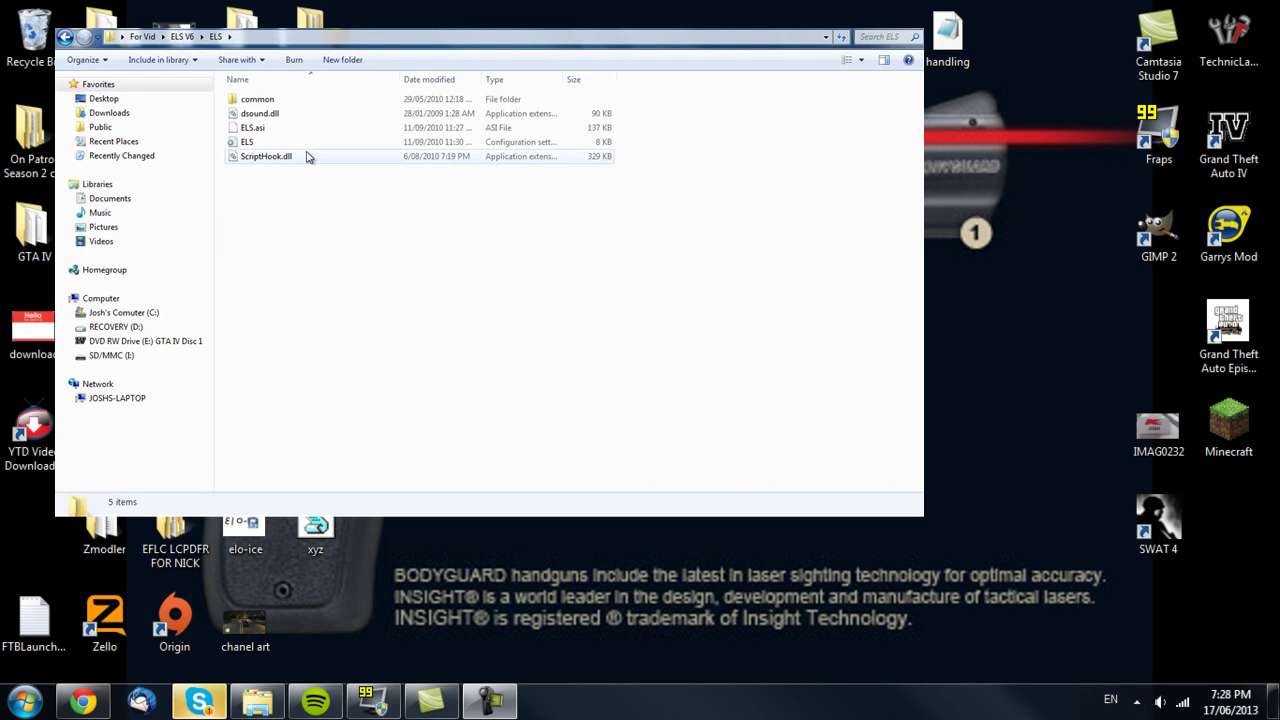
key(super+d)
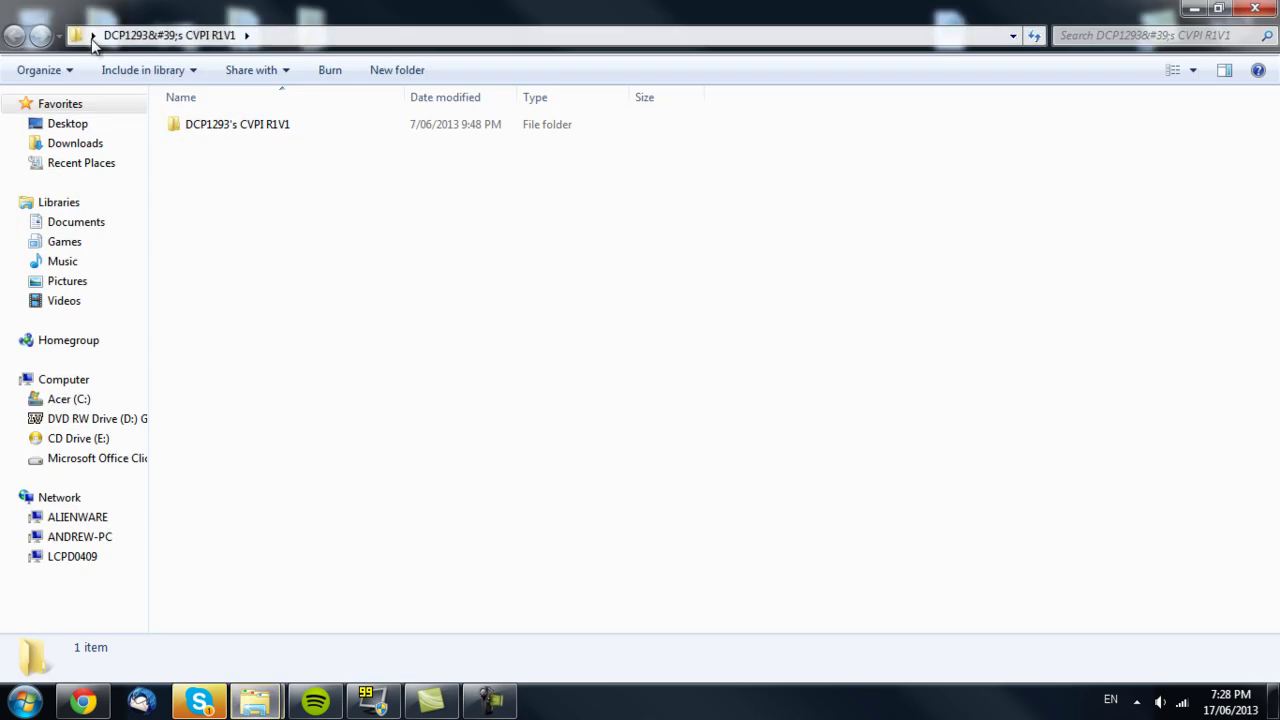
double_click(214, 125)
click(220, 124)
double_click(220, 124)
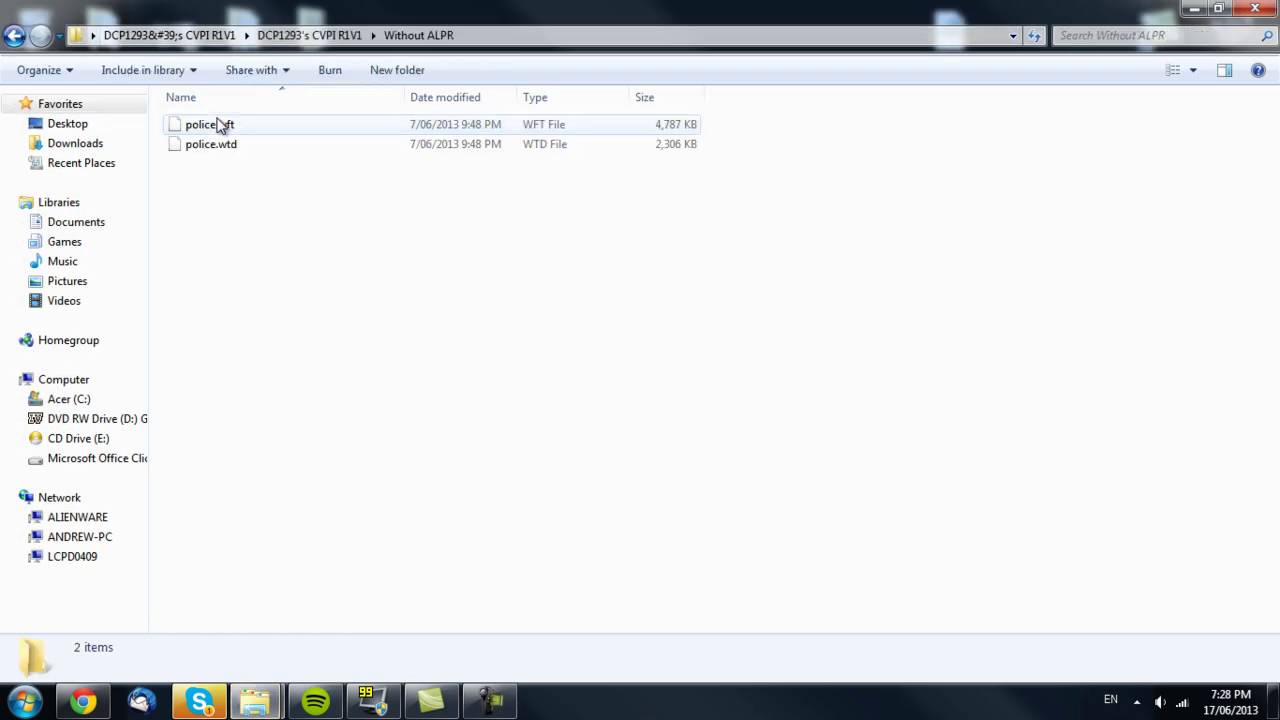
drag(359, 267, 240, 168)
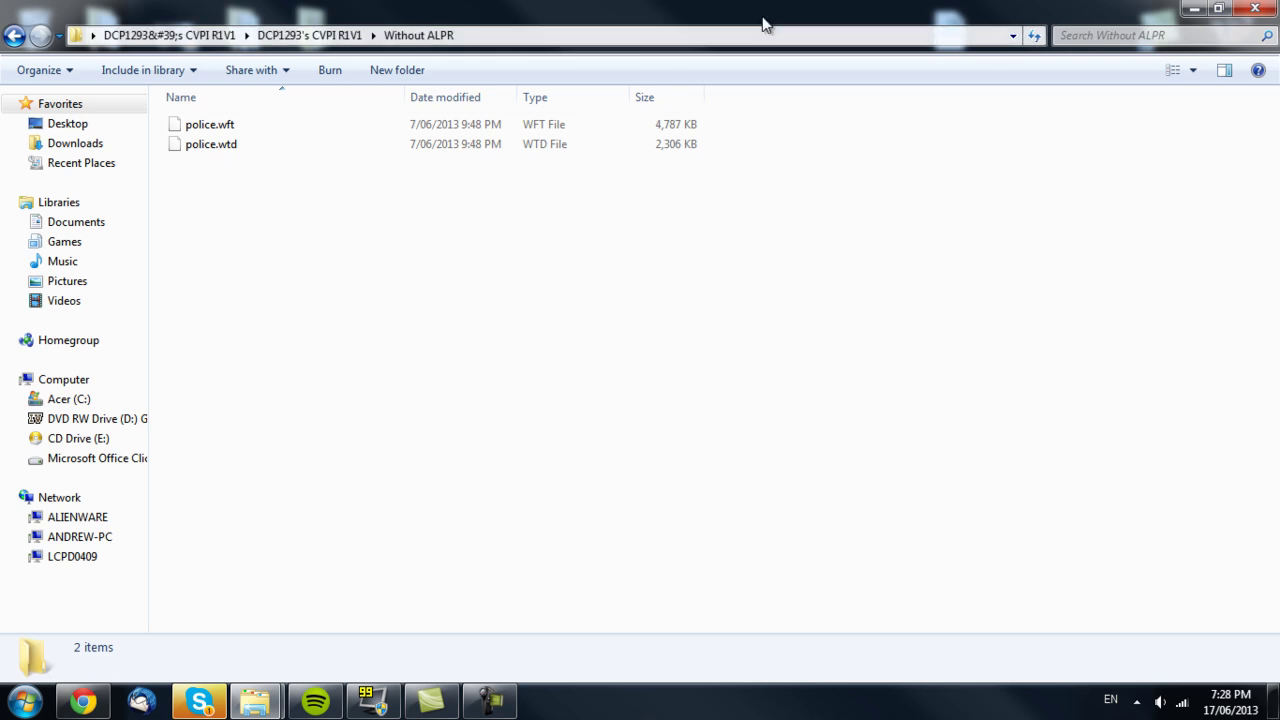
click(1194, 8)
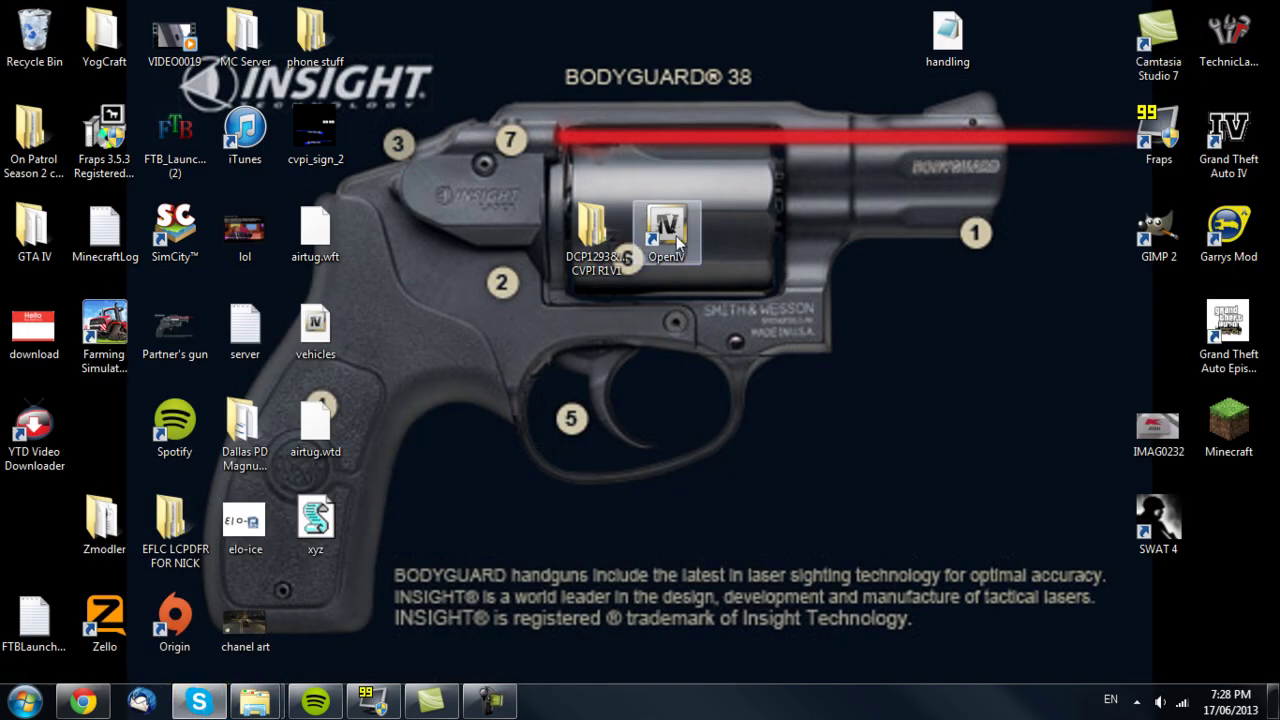
Step: Launch OpenIV and choose Episodes from Liberty City as the game
double_click(677, 241)
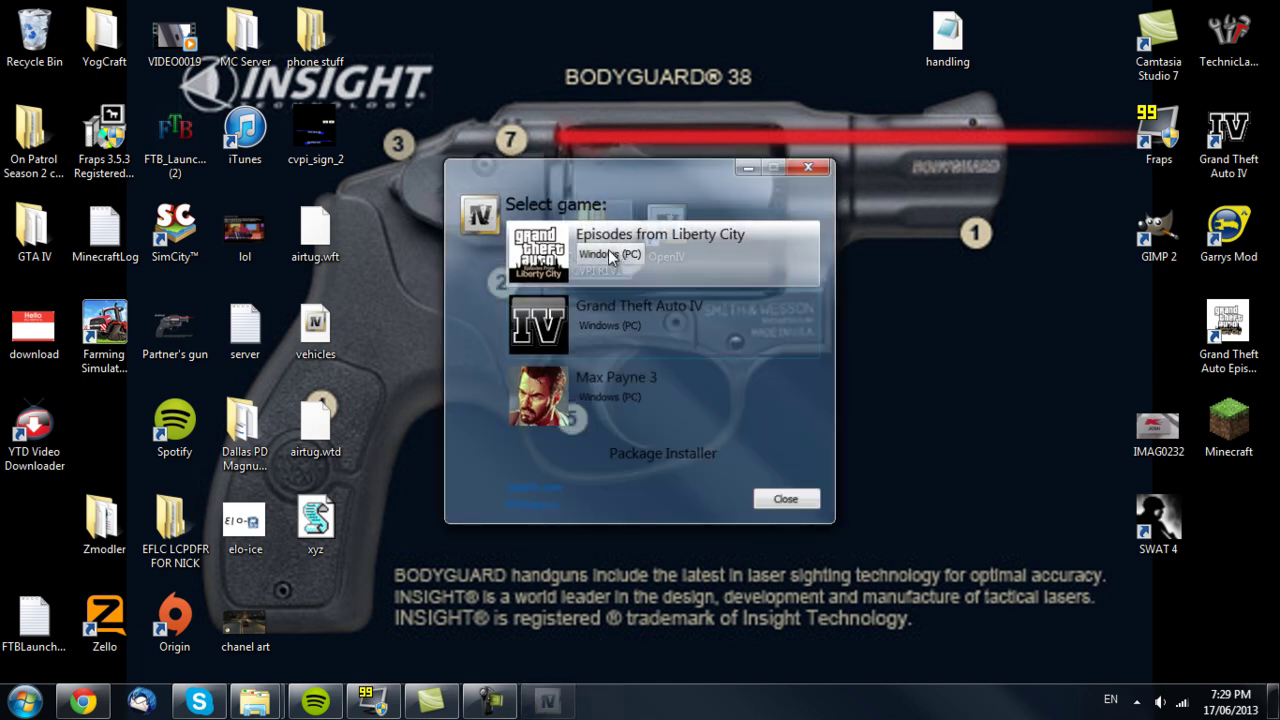
click(611, 256)
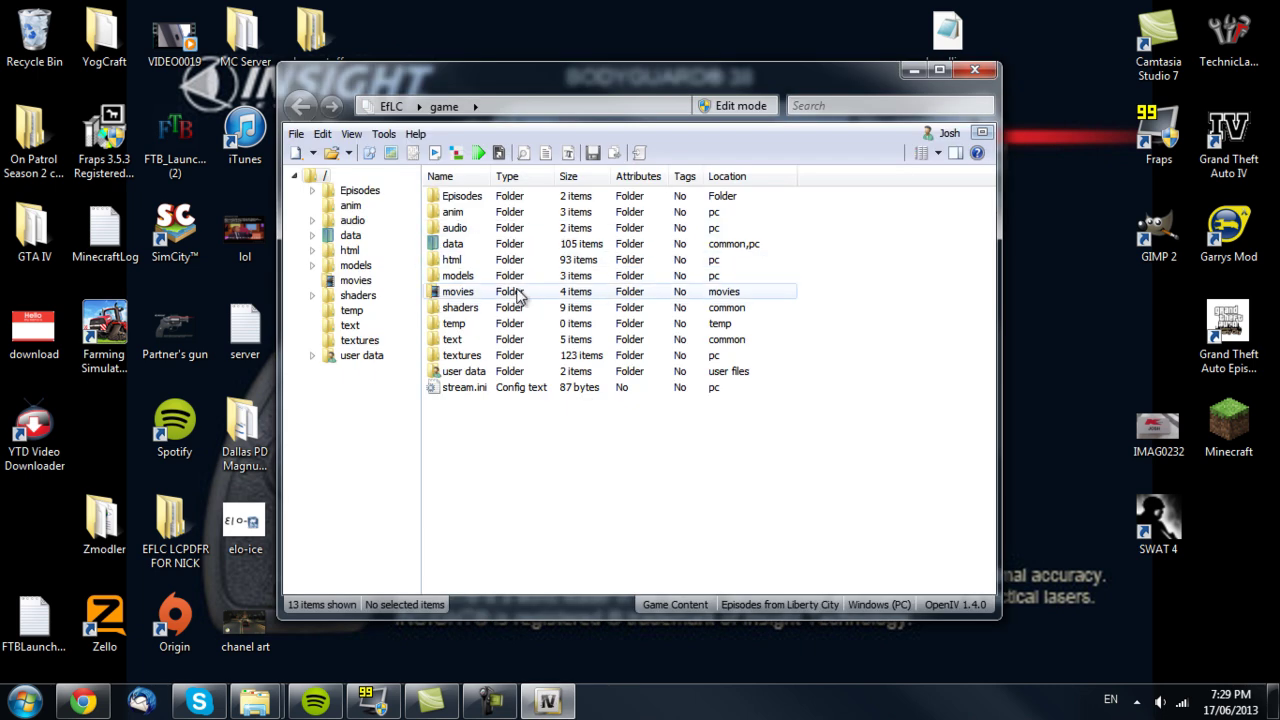
Step: Maximise OpenIV and open the vehicles.img archive under Episodes models > cdimages
click(939, 70)
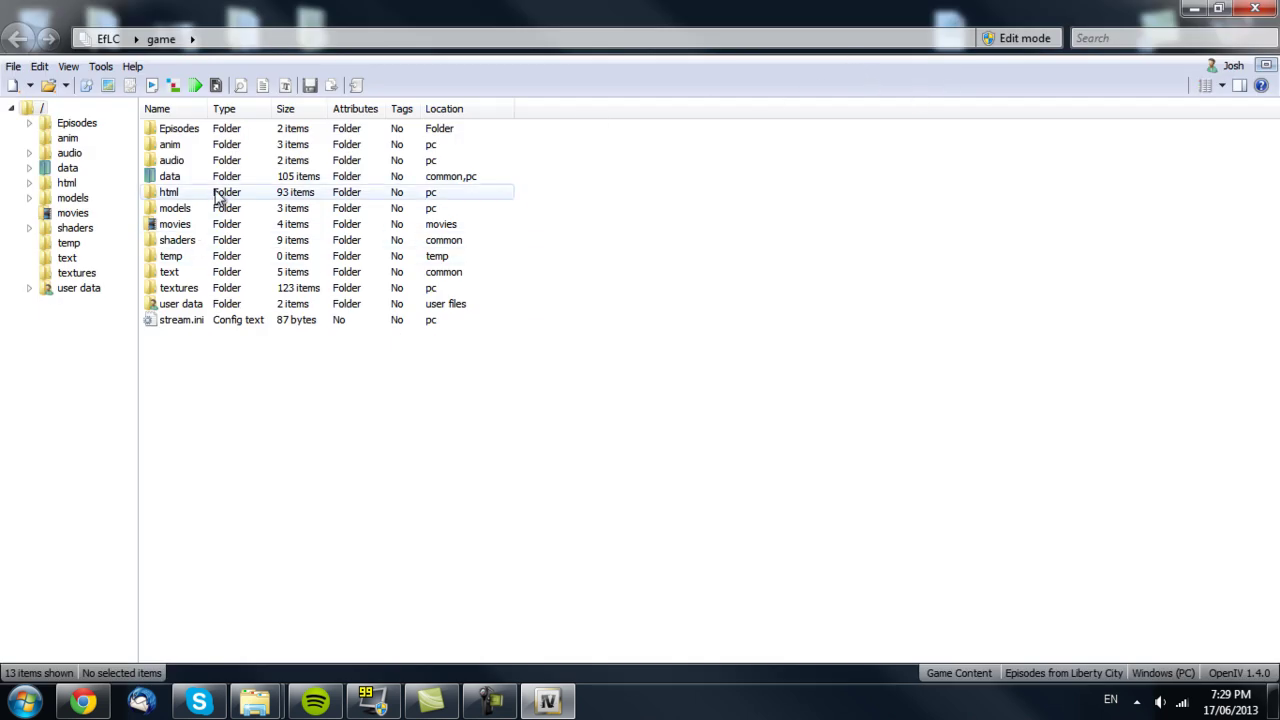
click(77, 124)
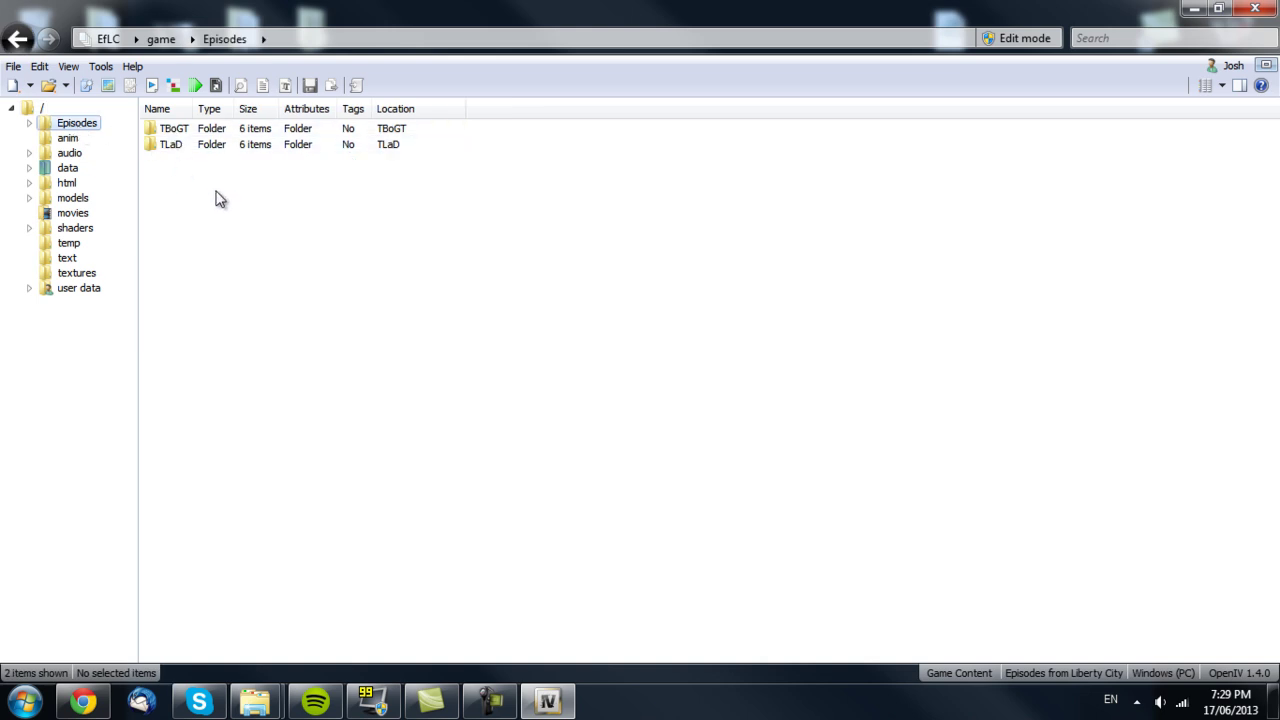
click(166, 128)
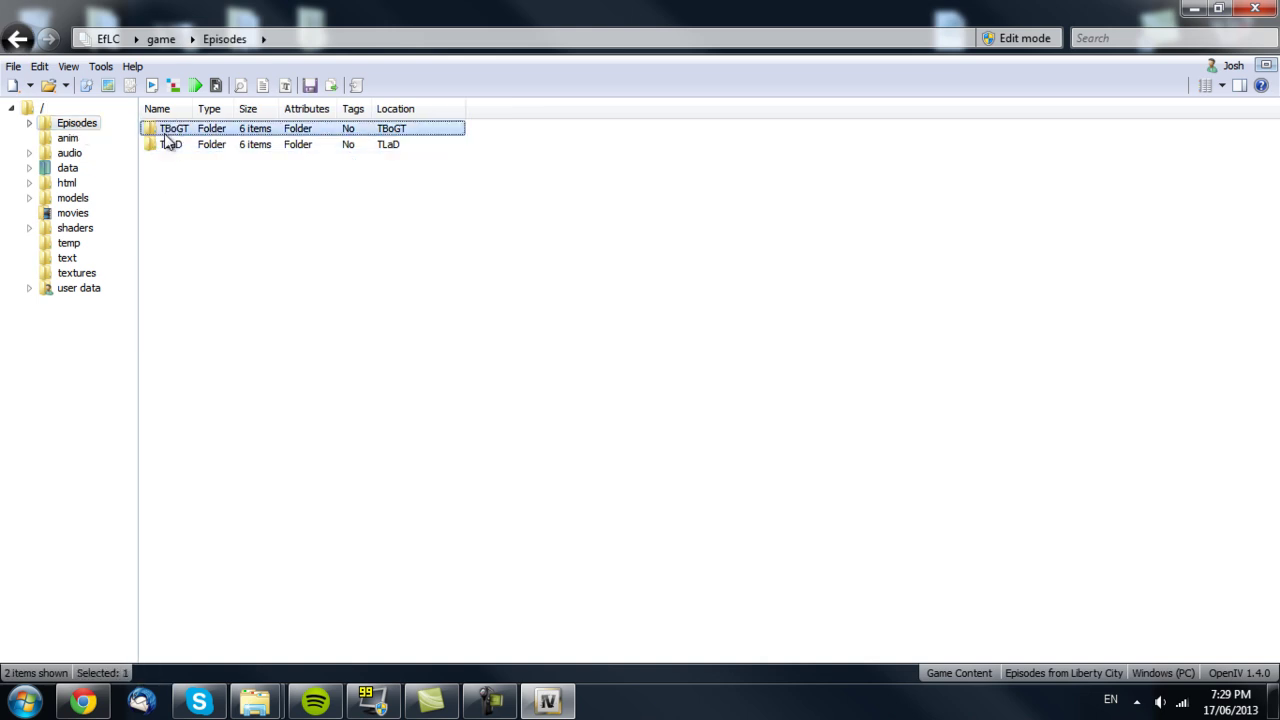
click(169, 149)
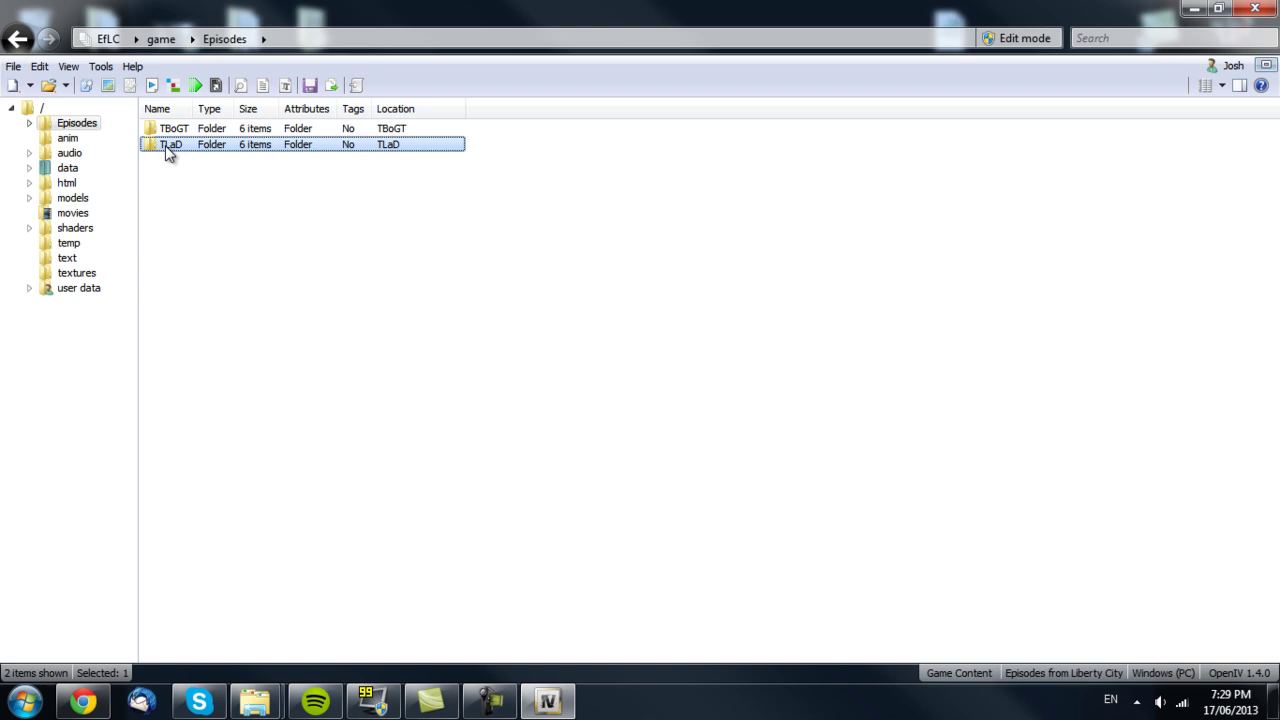
click(77, 200)
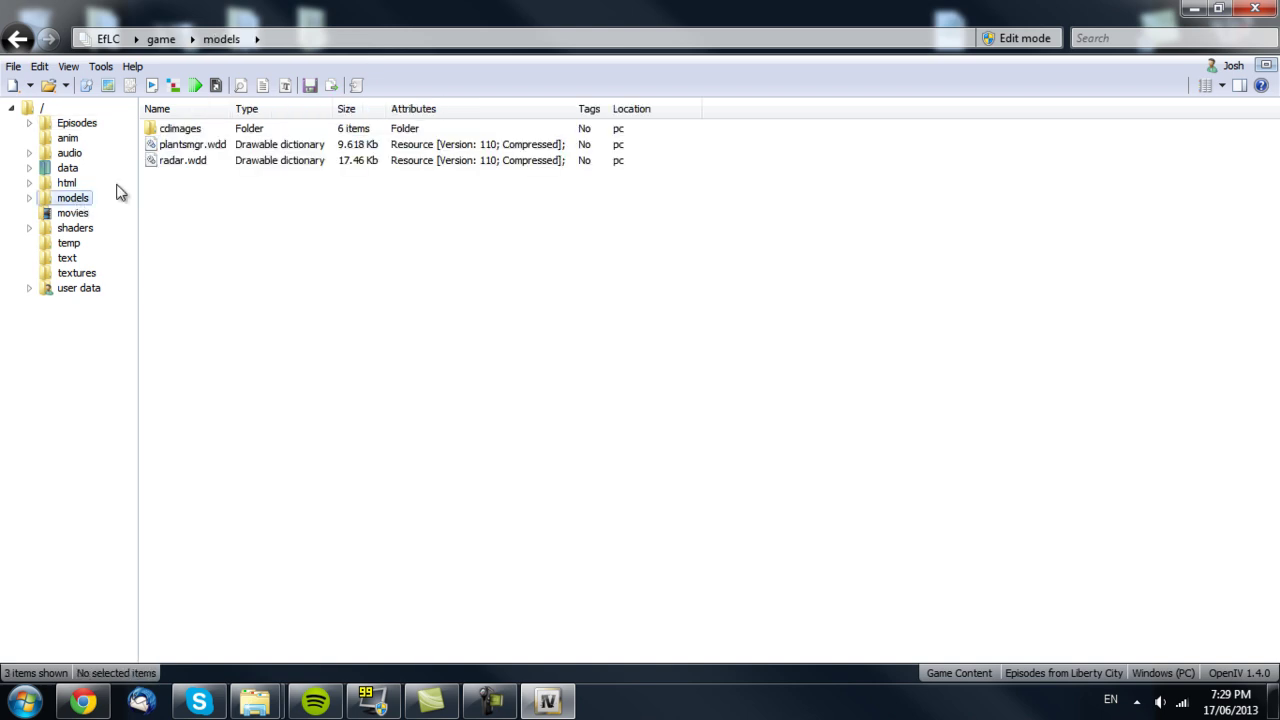
double_click(185, 131)
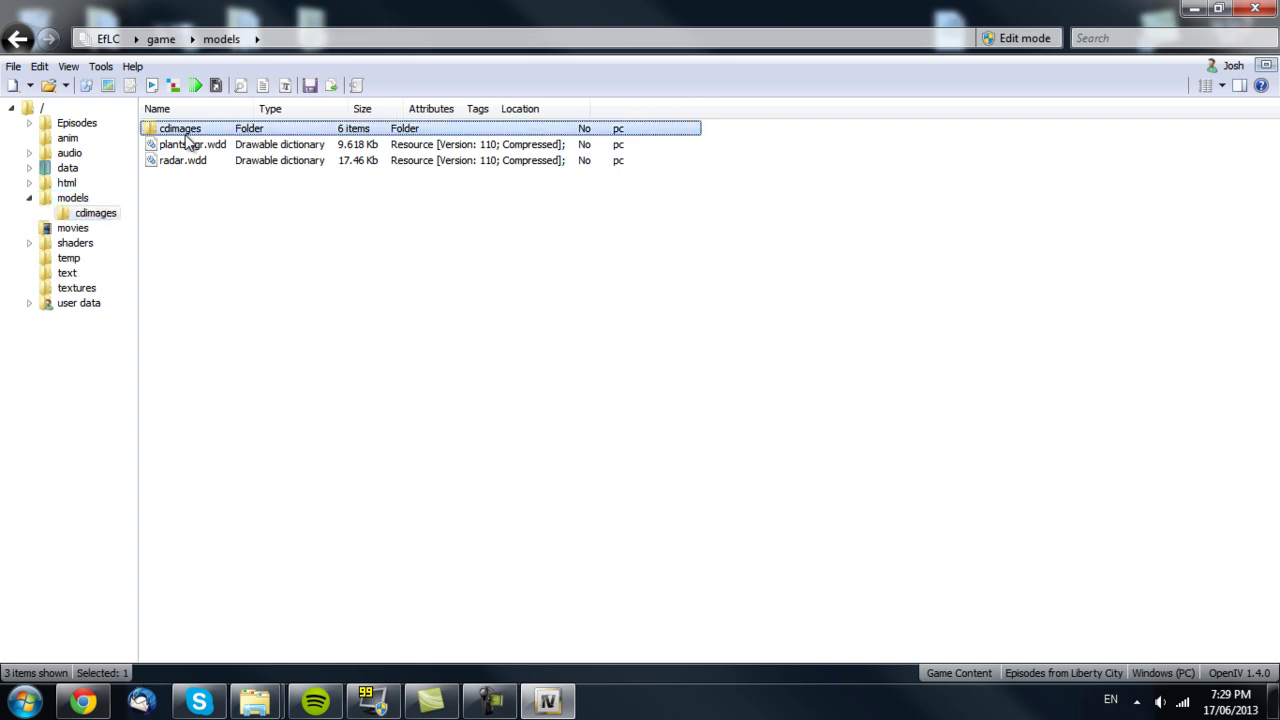
double_click(212, 192)
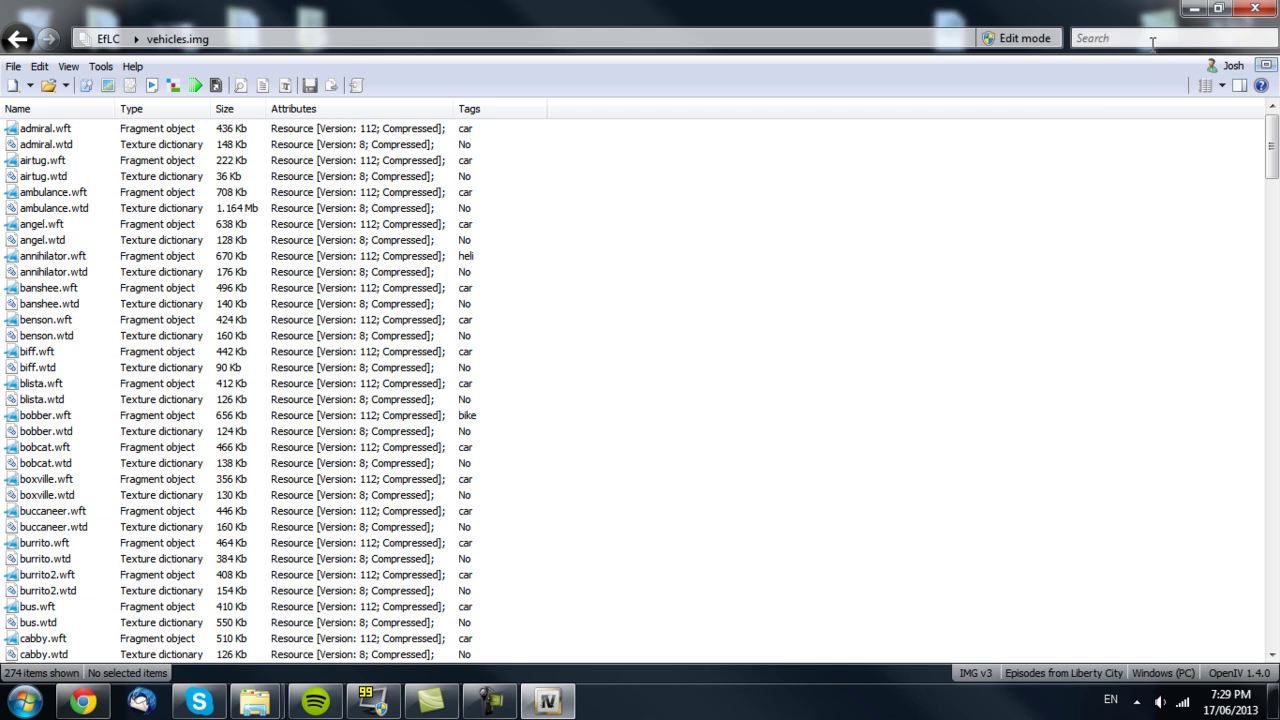
Step: Filter vehicles.img by 'police', select police.wft and request Edit mode
click(84, 303)
scroll(86, 300, down, 11)
scroll(88, 295, down, 3)
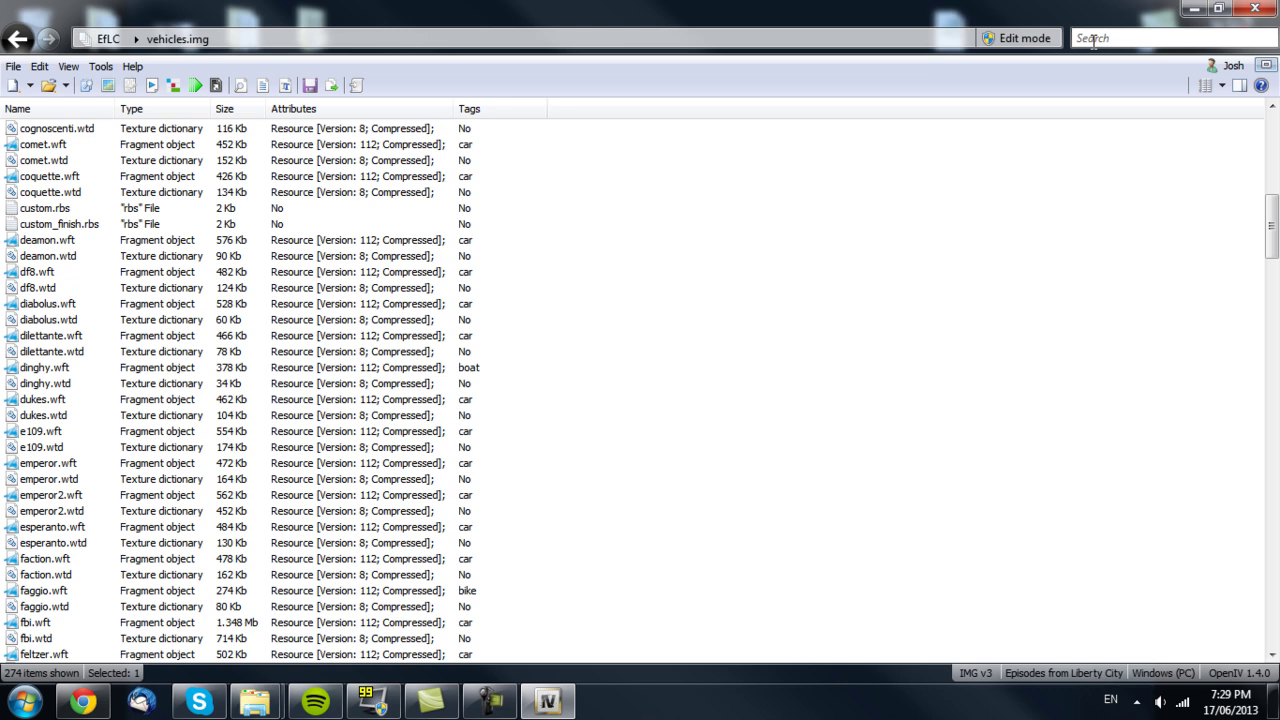
click(1178, 39)
text(police)
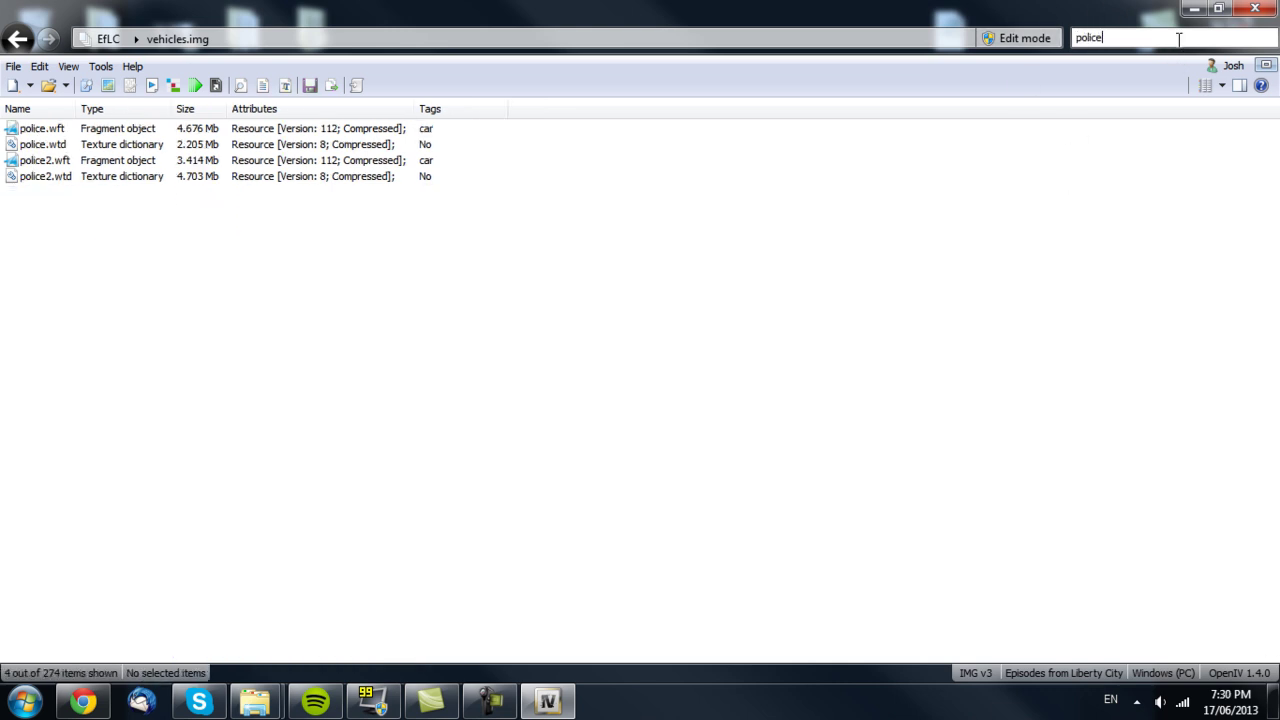
click(92, 136)
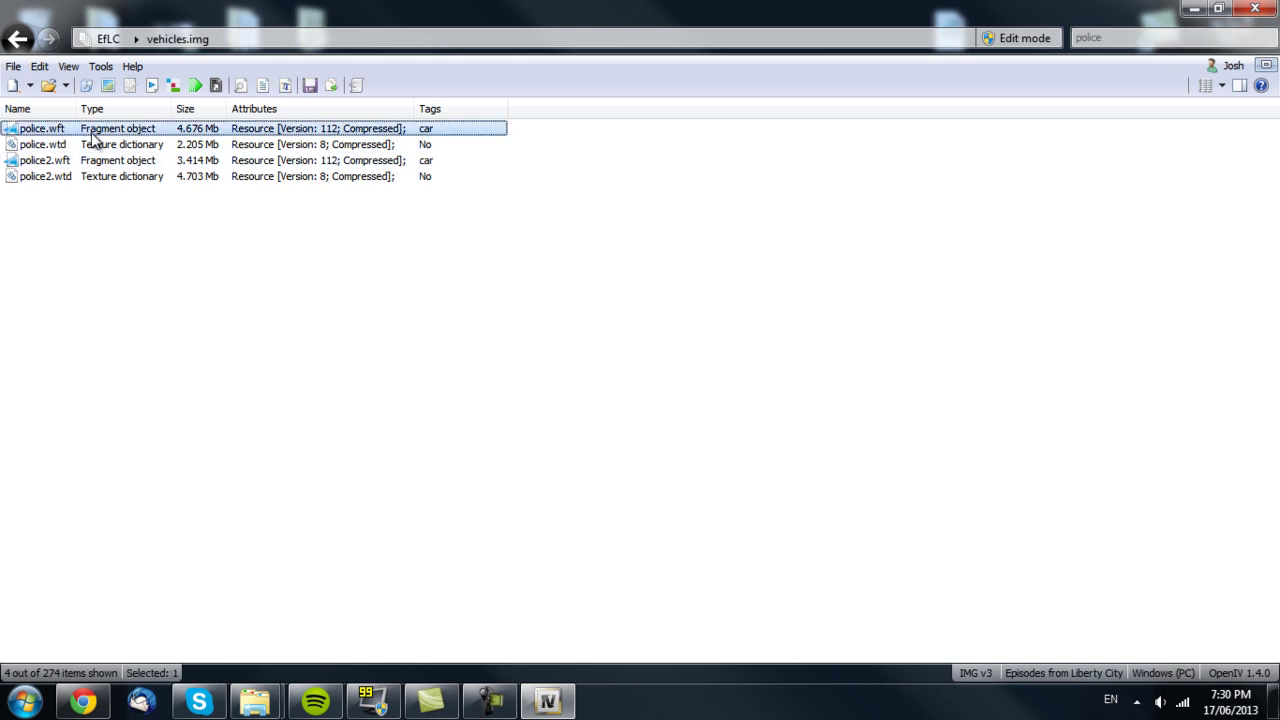
click(1022, 38)
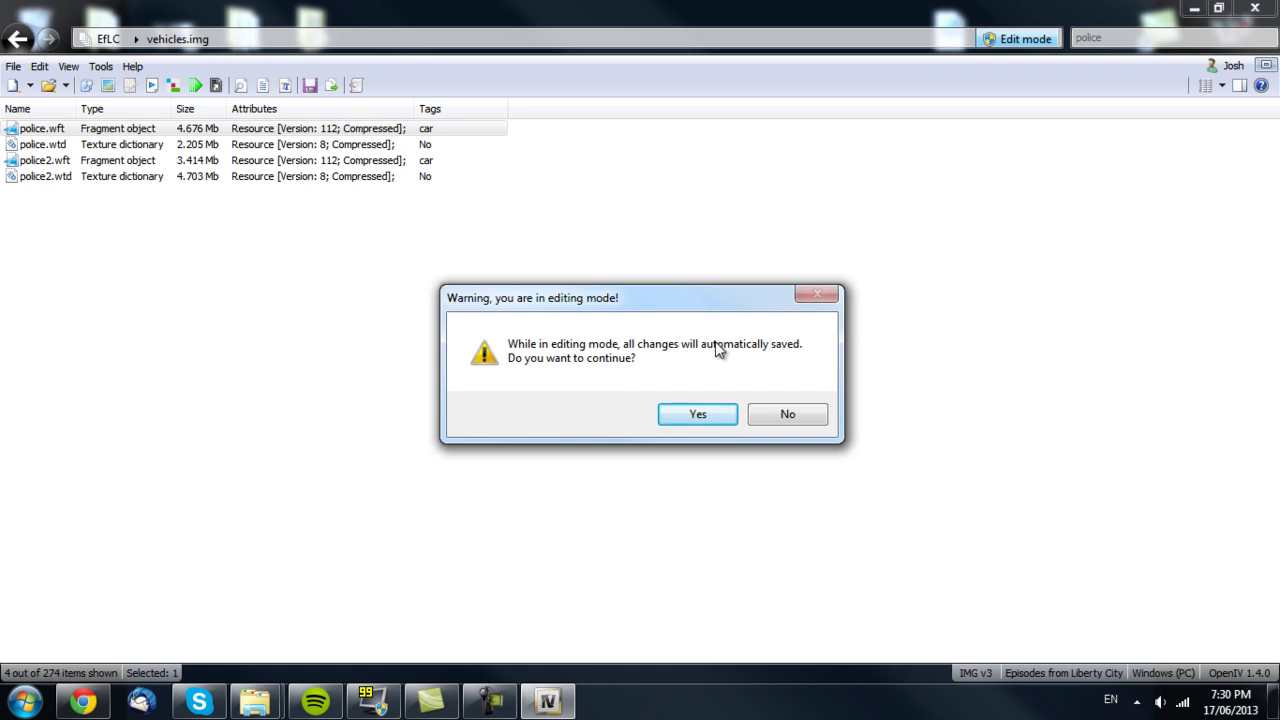
Step: Accept the edit-mode warning, then preview and orbit the police.wft cruiser before closing the viewer
click(711, 413)
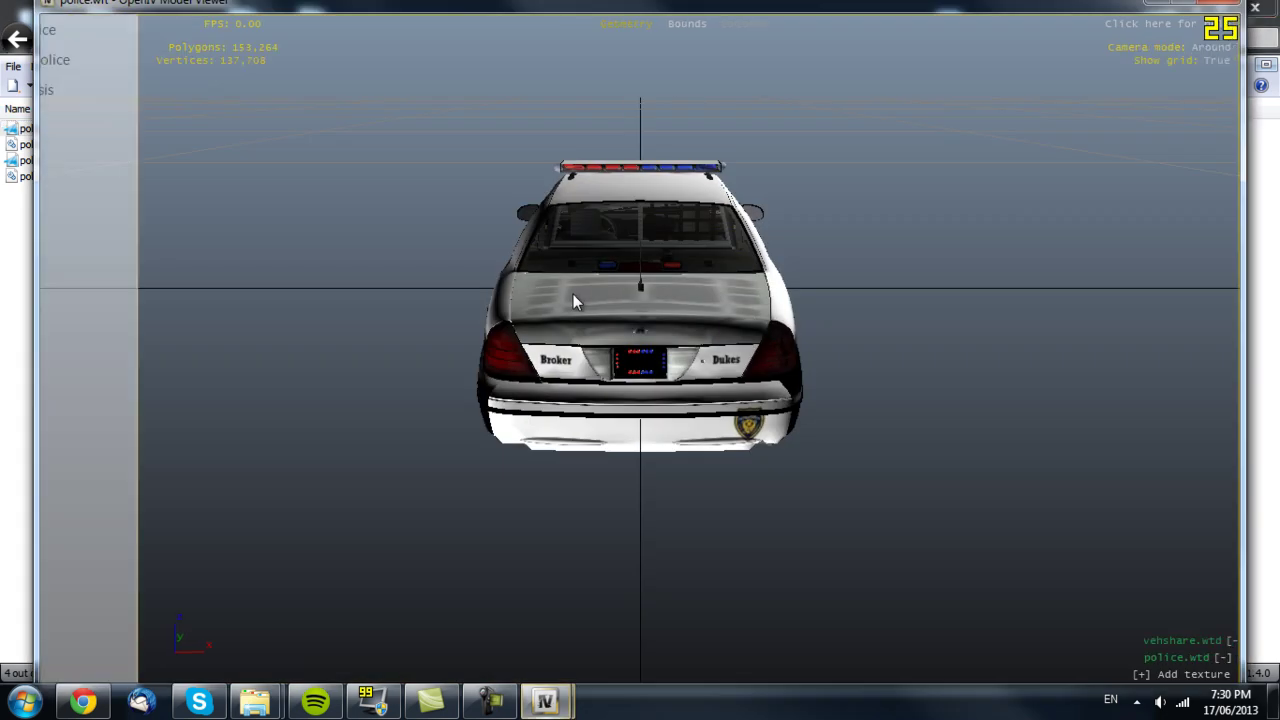
drag(752, 376, 5, 395)
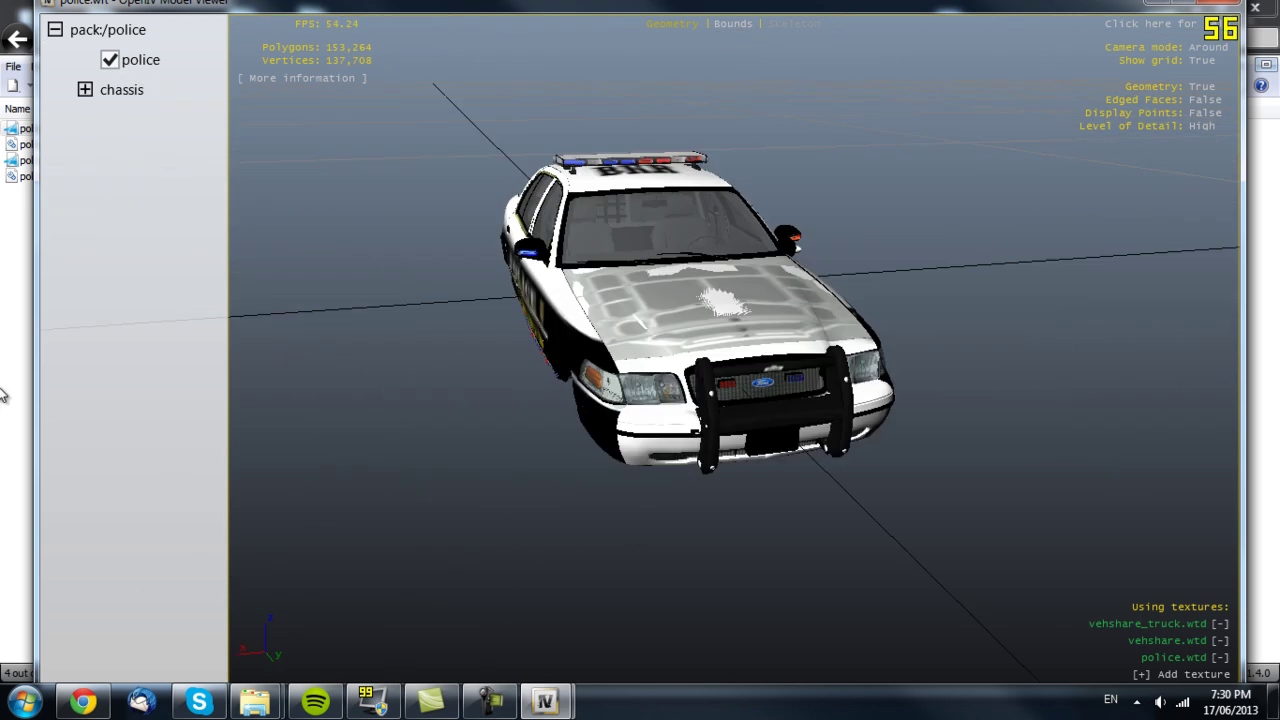
click(1218, 4)
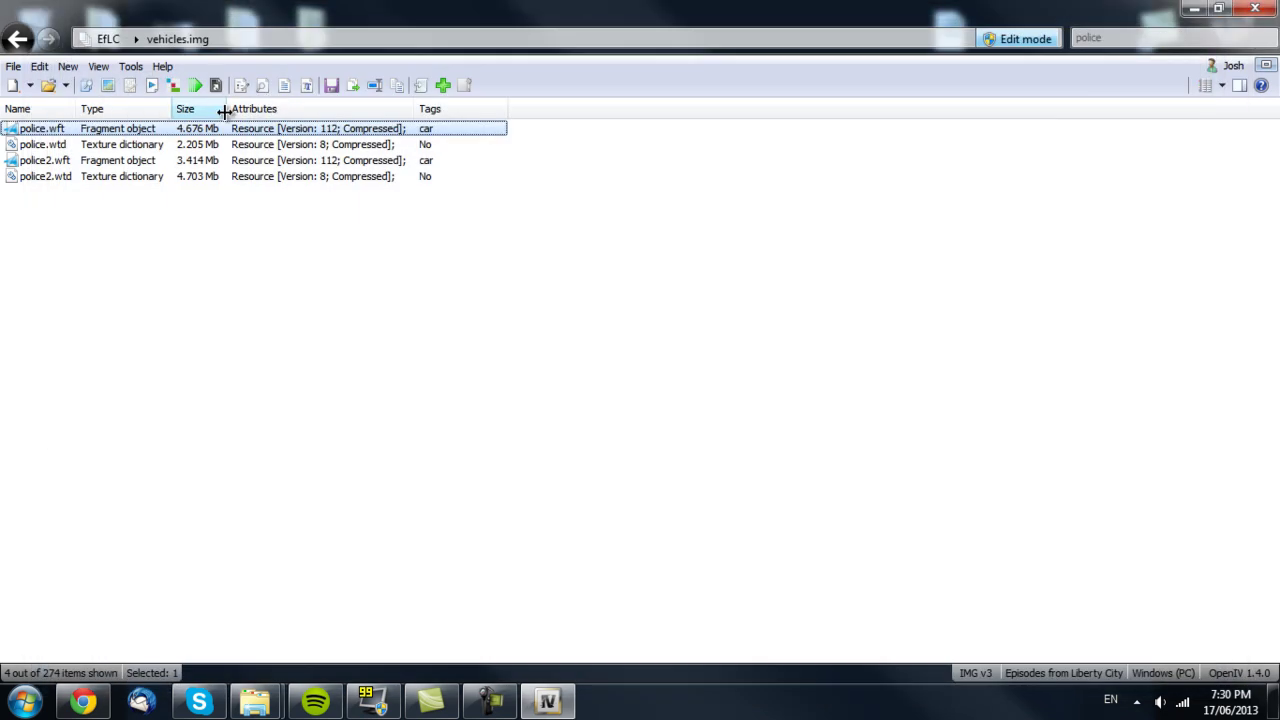
right_click(176, 130)
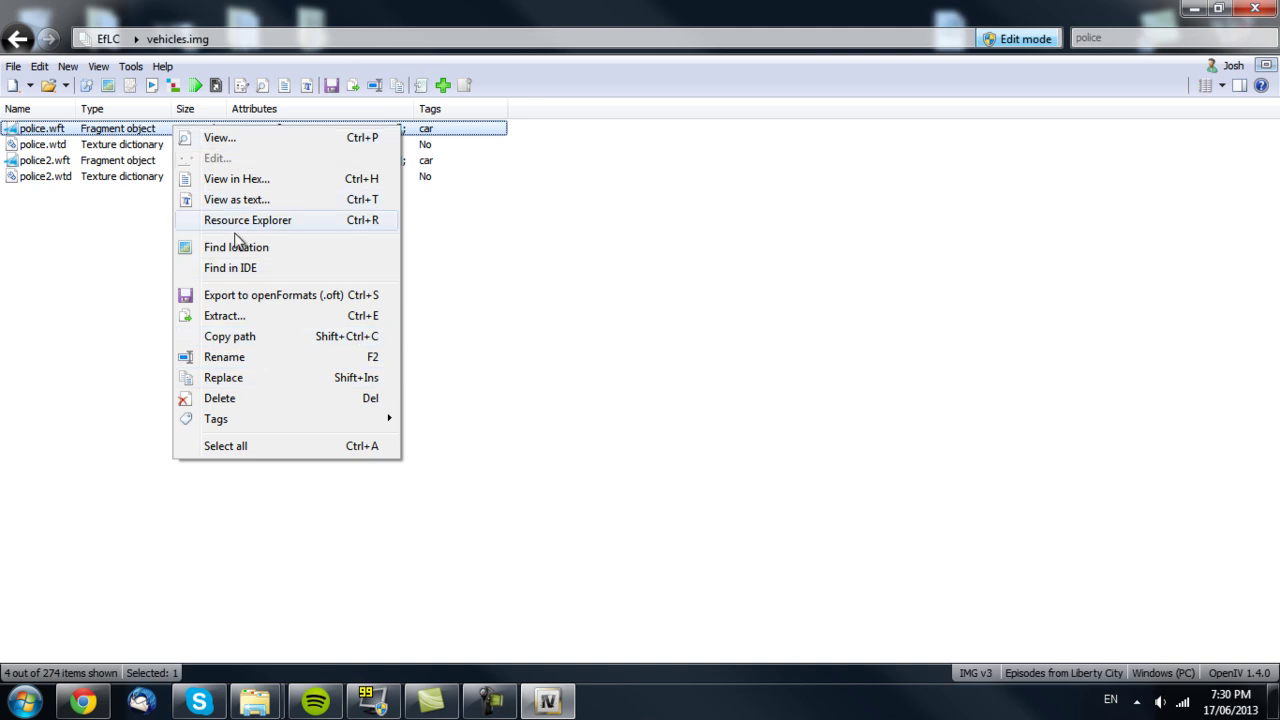
Step: Replace police.wft with the CVPI R1V1 Without ALPR version and preview the new car model
click(265, 385)
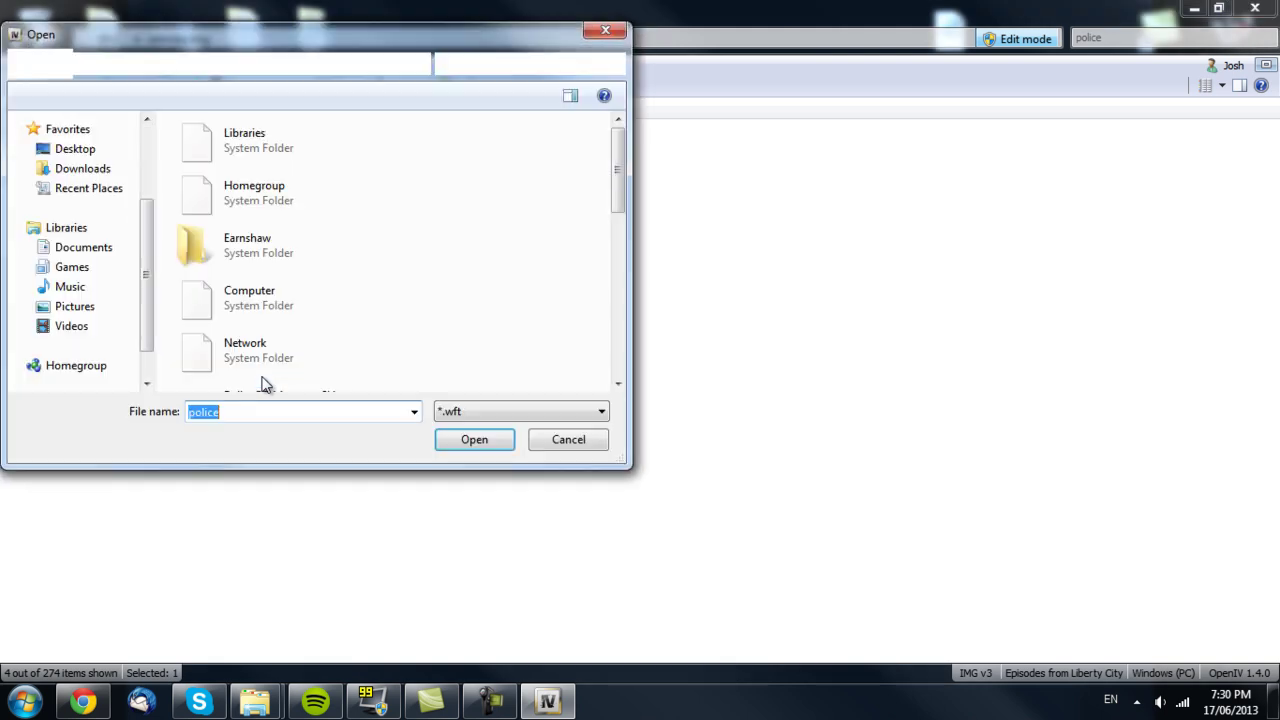
click(106, 152)
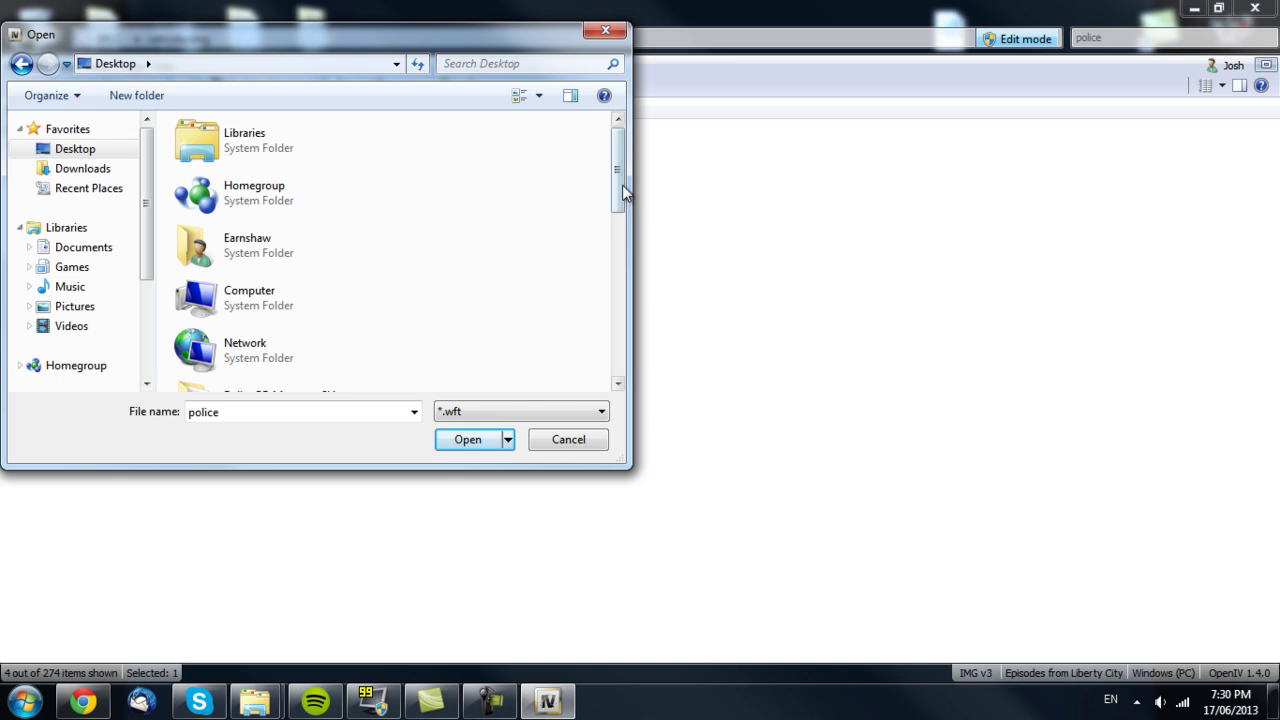
scroll(620, 205, down, 1)
drag(626, 203, 634, 250)
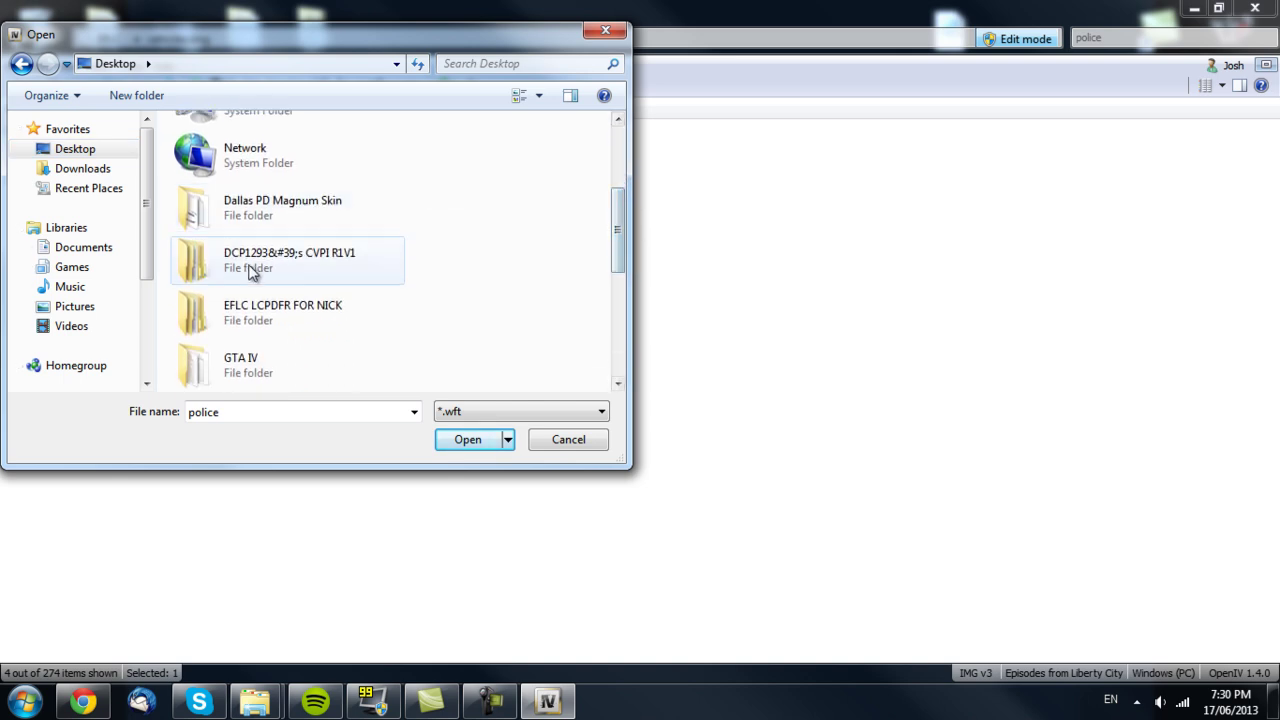
double_click(352, 262)
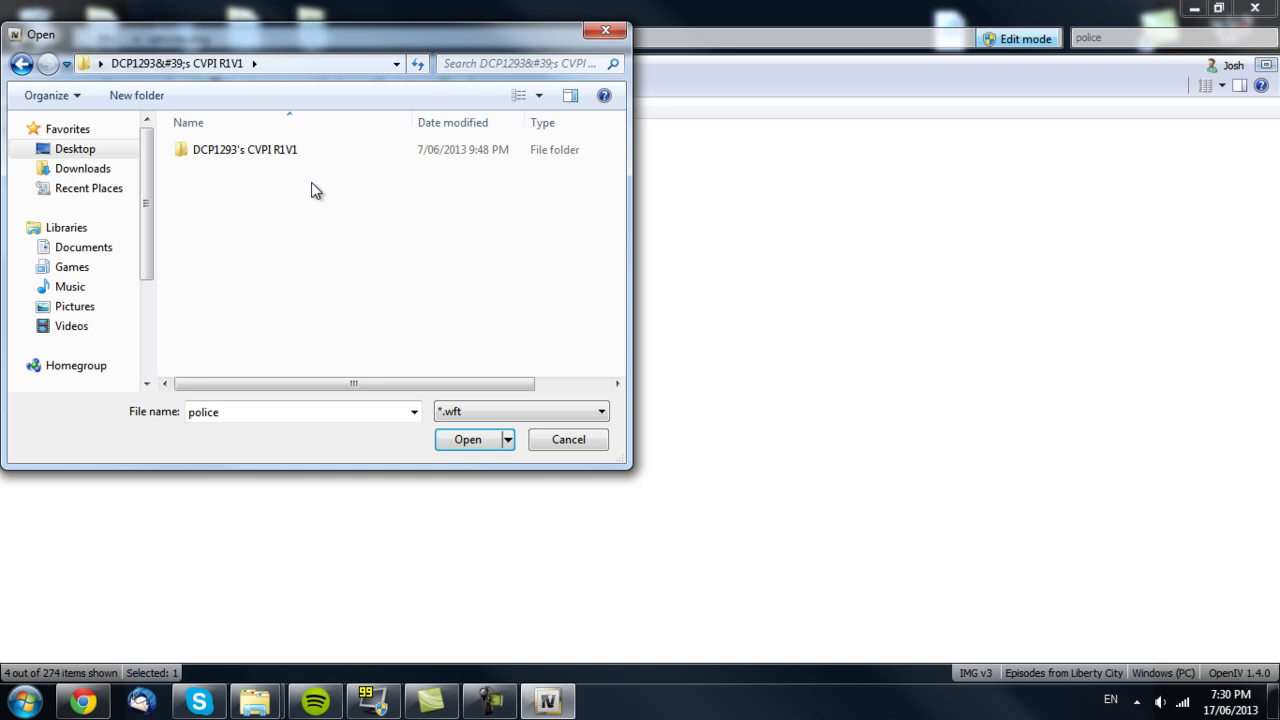
double_click(304, 154)
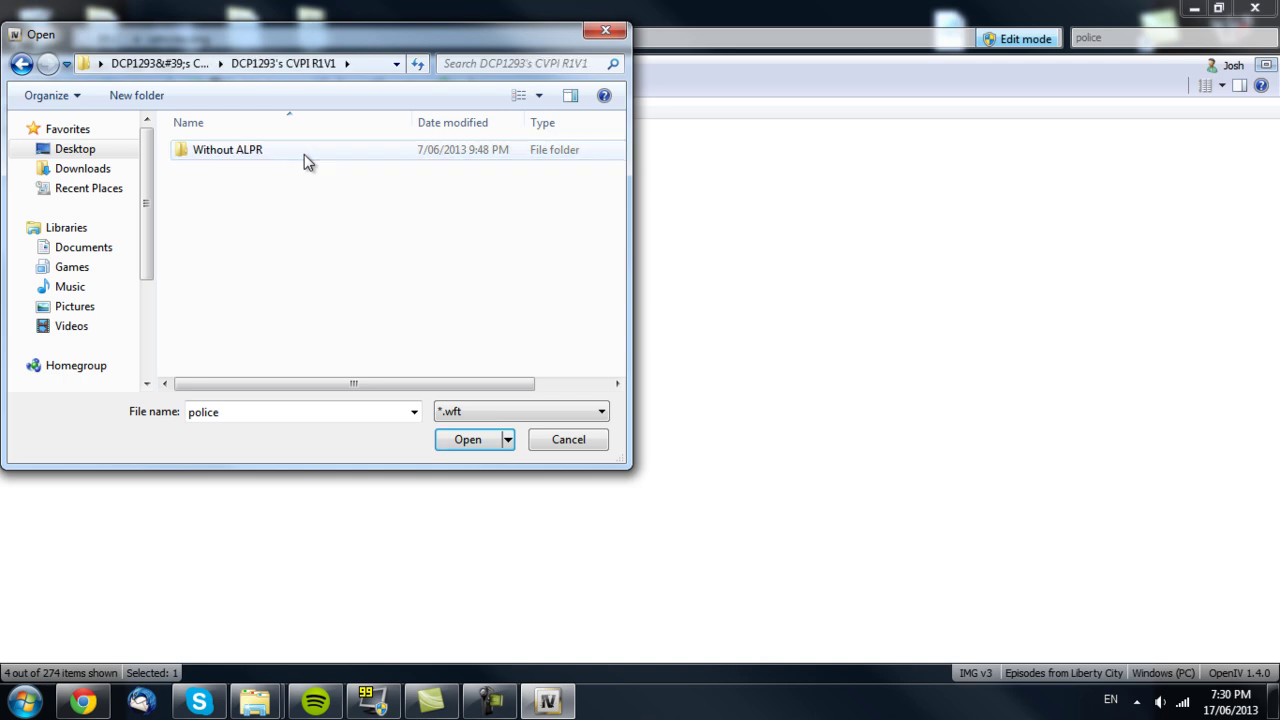
double_click(304, 154)
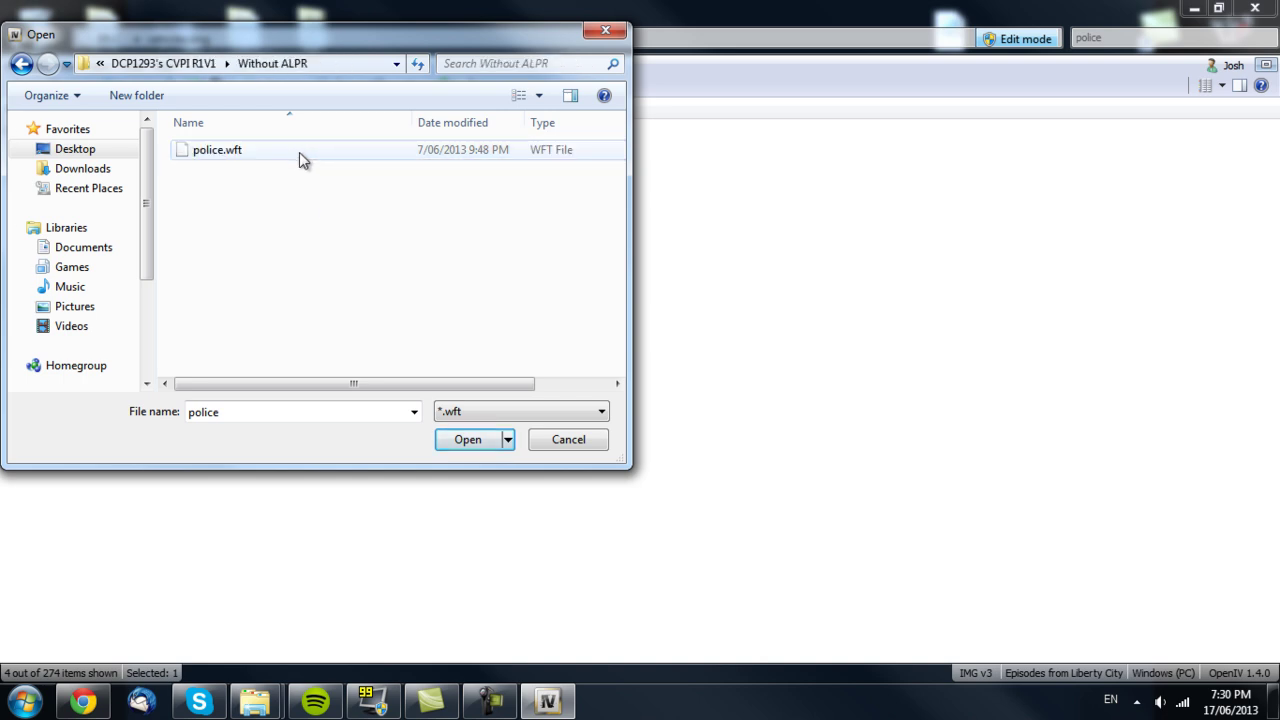
double_click(298, 151)
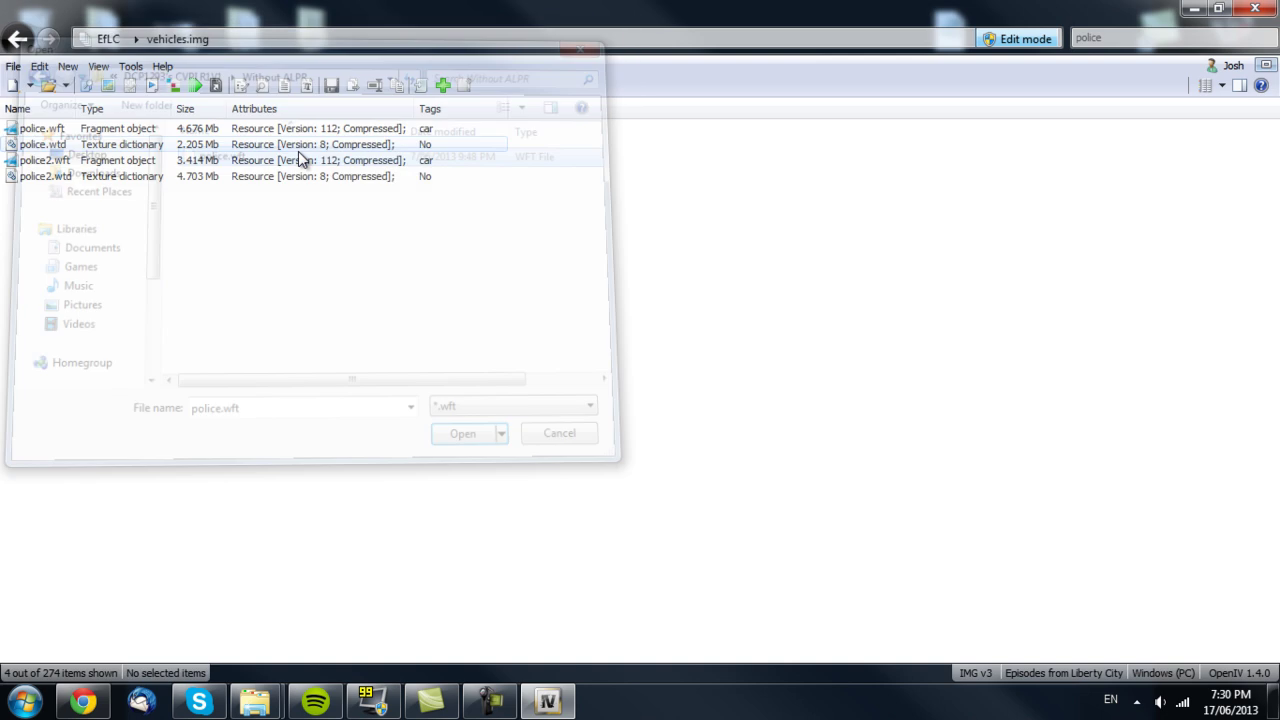
double_click(178, 133)
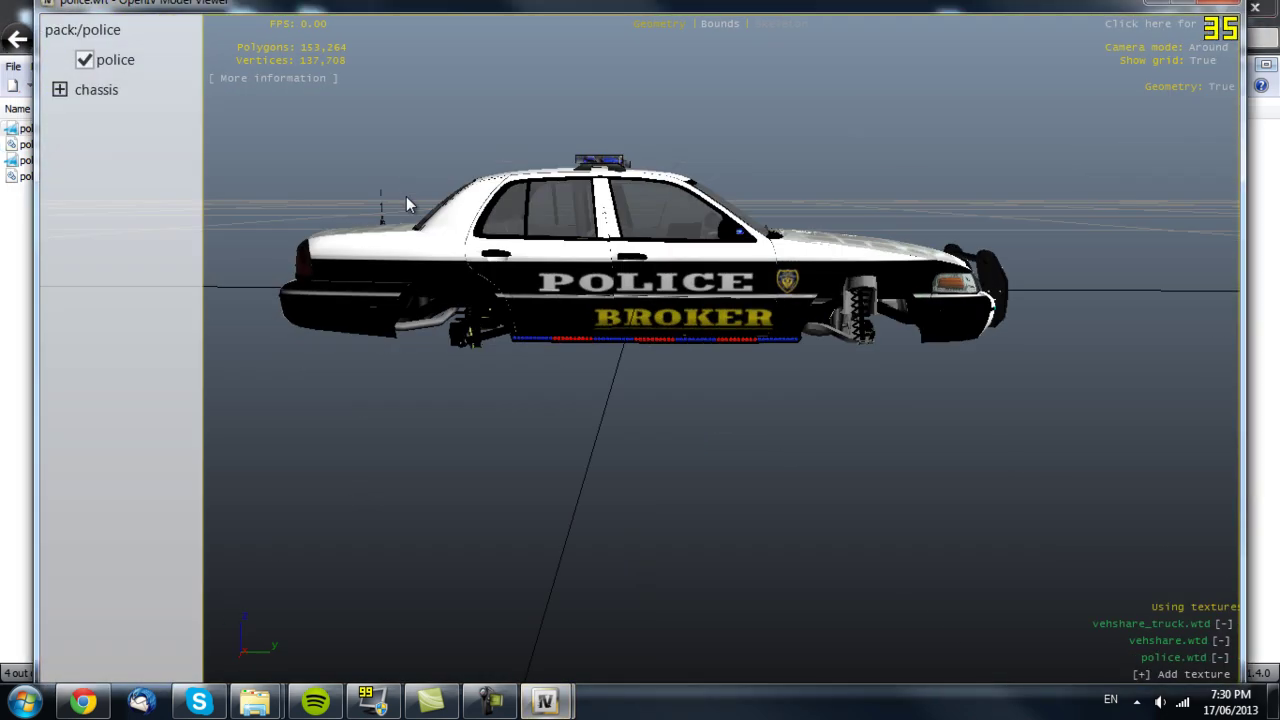
drag(406, 196, 450, 190)
key(alt+F4)
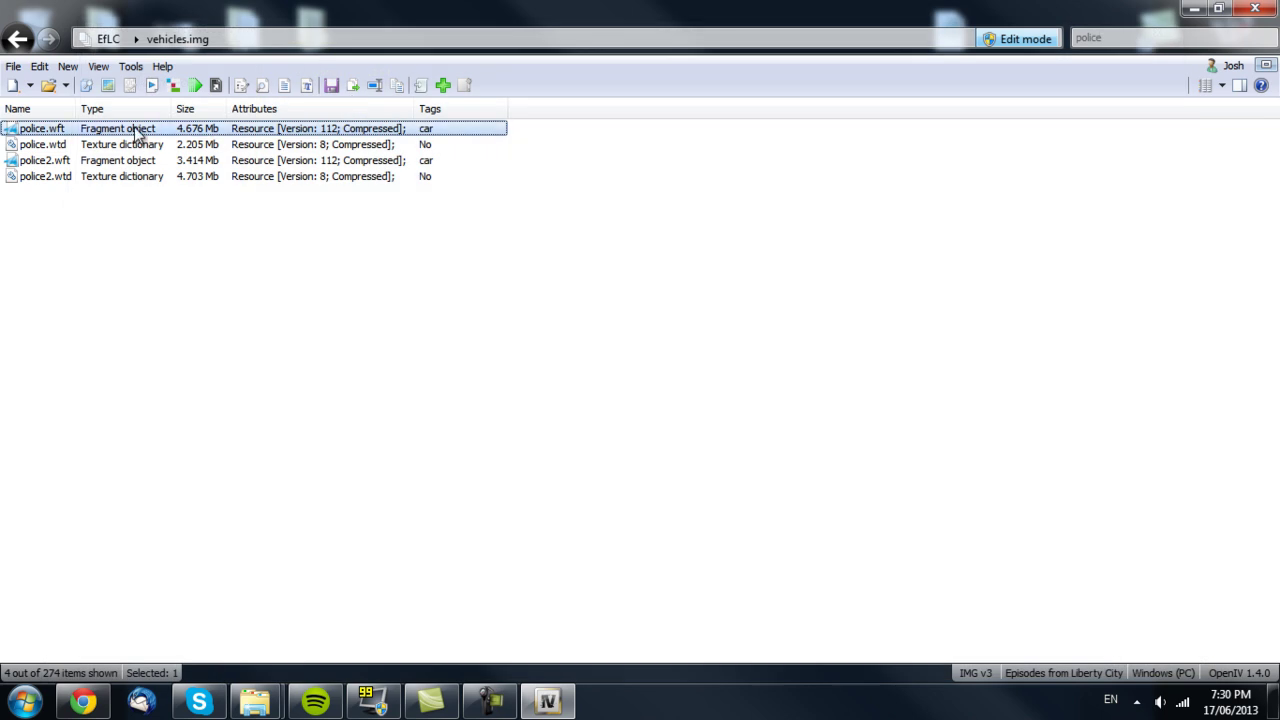
Step: Replace police.wtd with the CVPI mod's police.wtd from the same folder
click(83, 146)
right_click(85, 150)
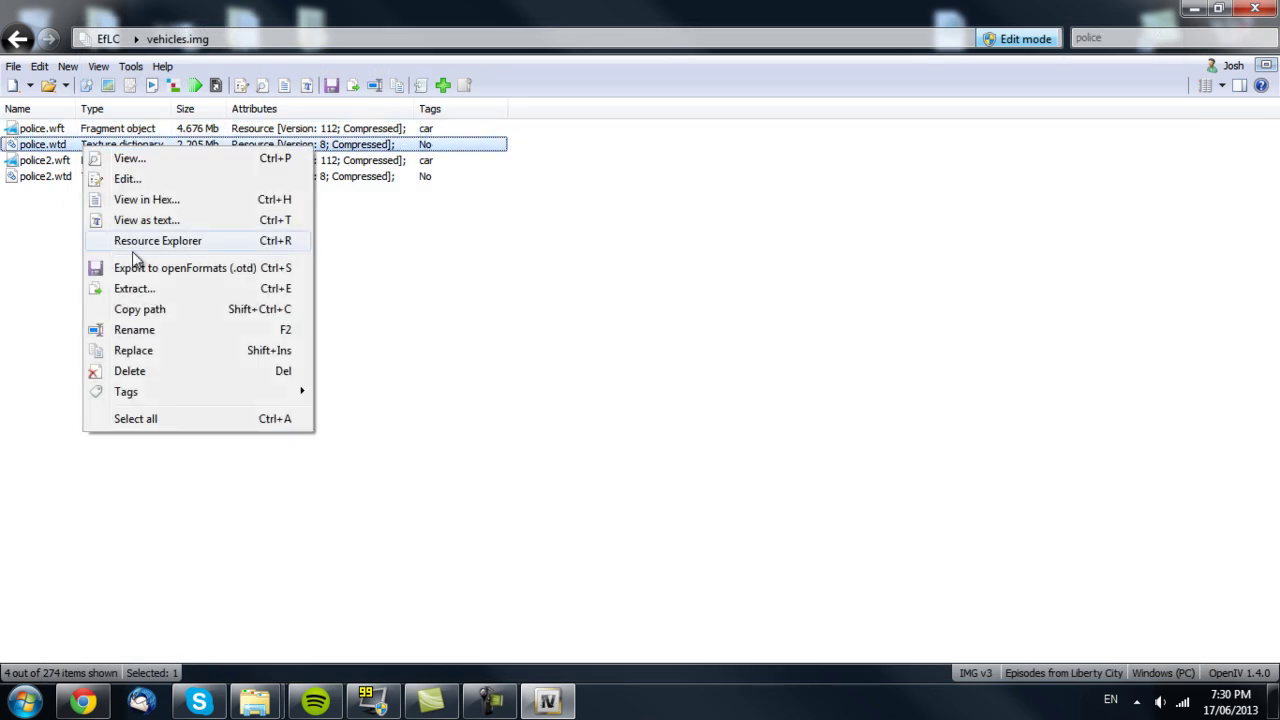
click(180, 355)
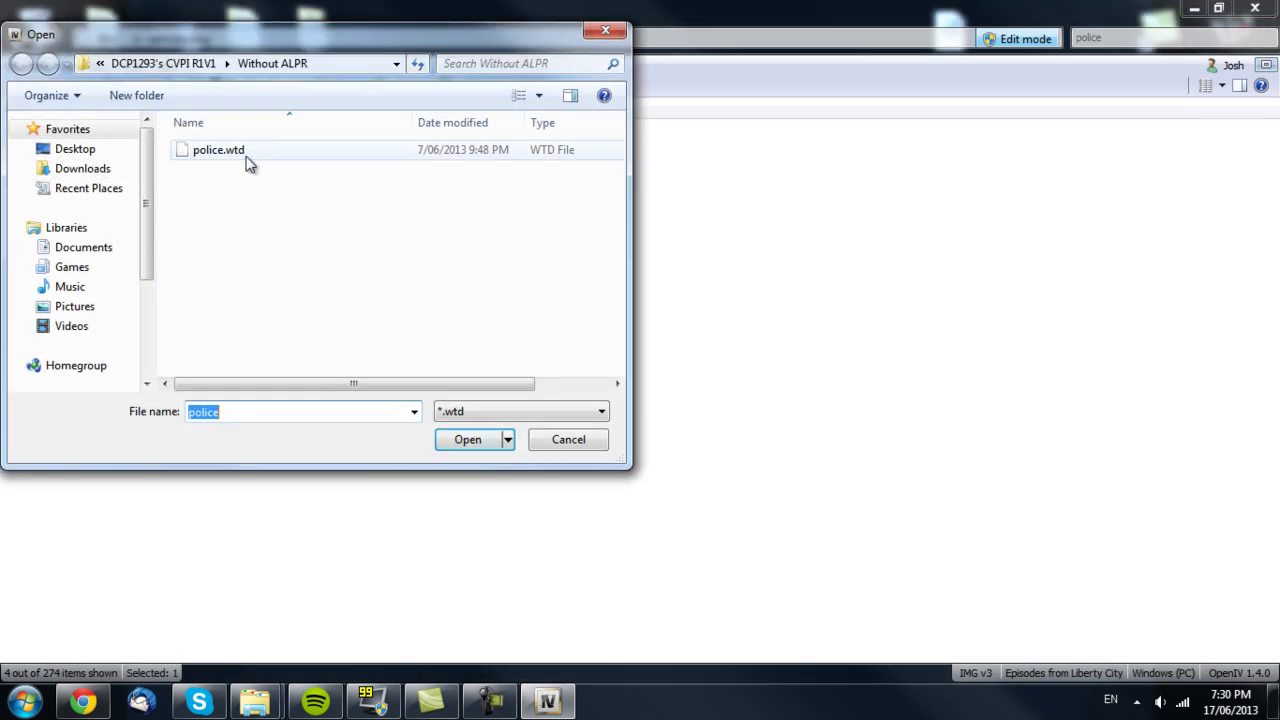
double_click(249, 163)
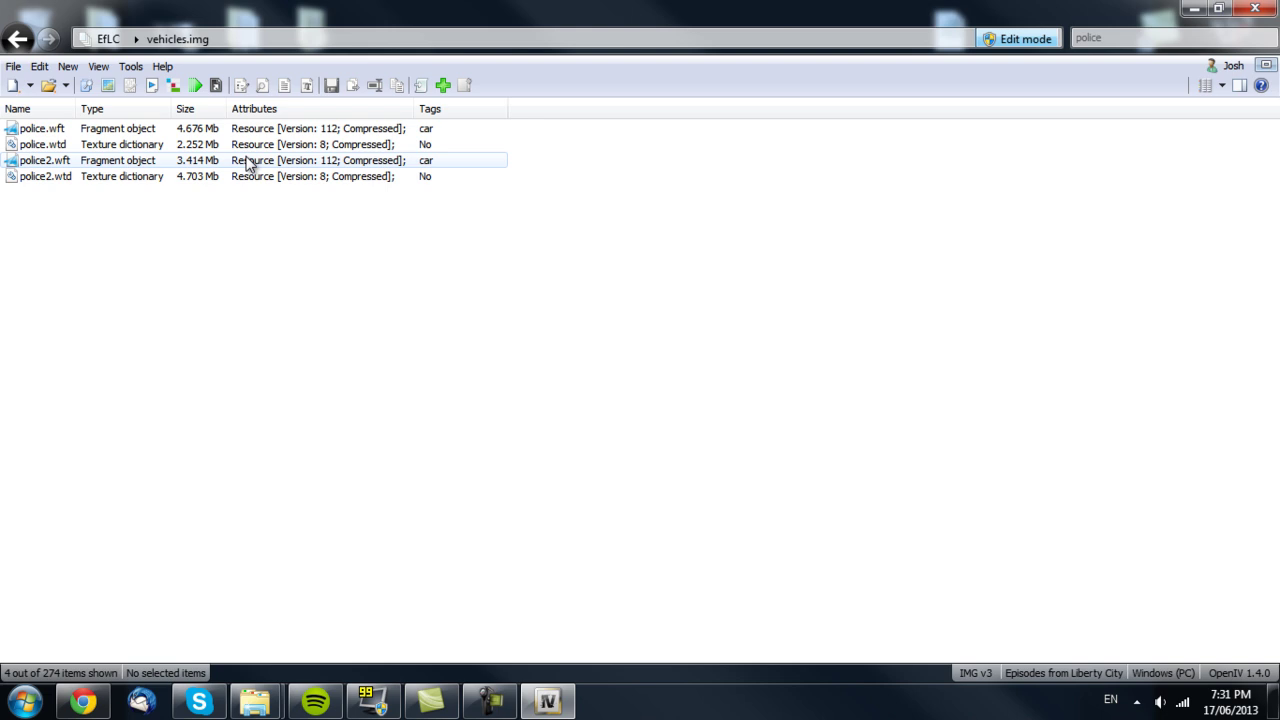
Step: Open the replaced police.wtd in the Texture editor through its Edit action
click(91, 145)
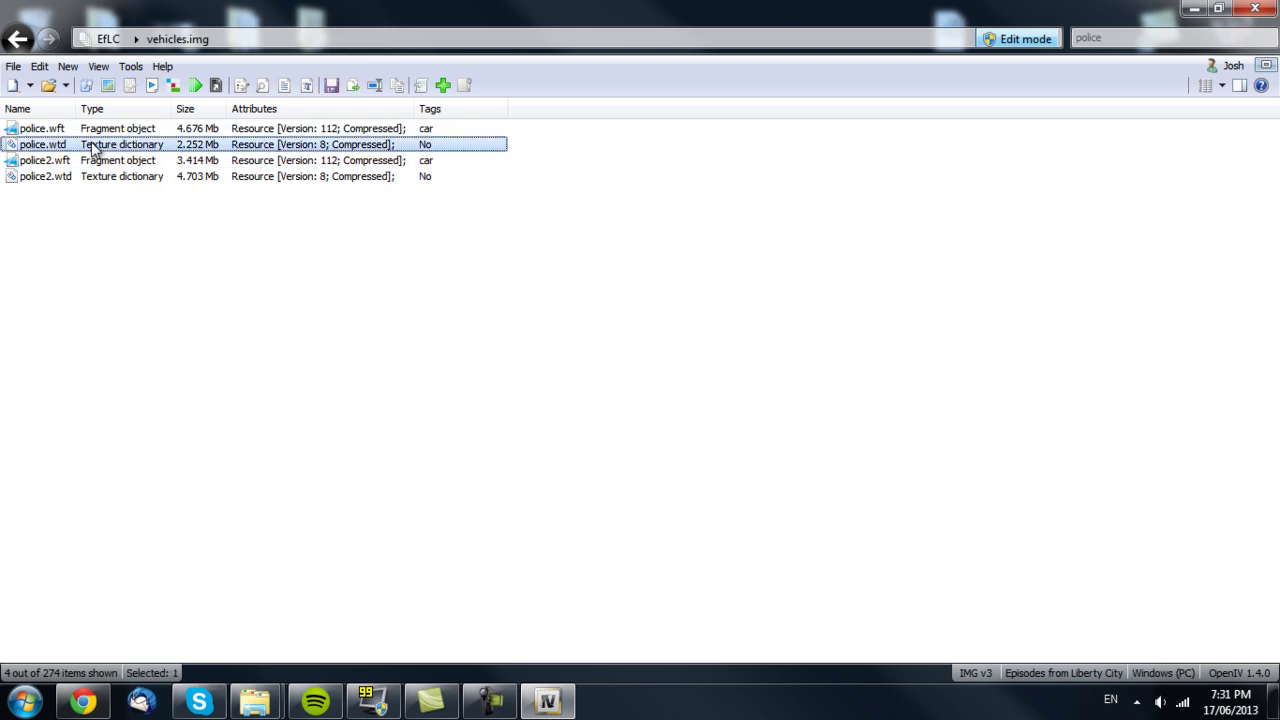
double_click(91, 142)
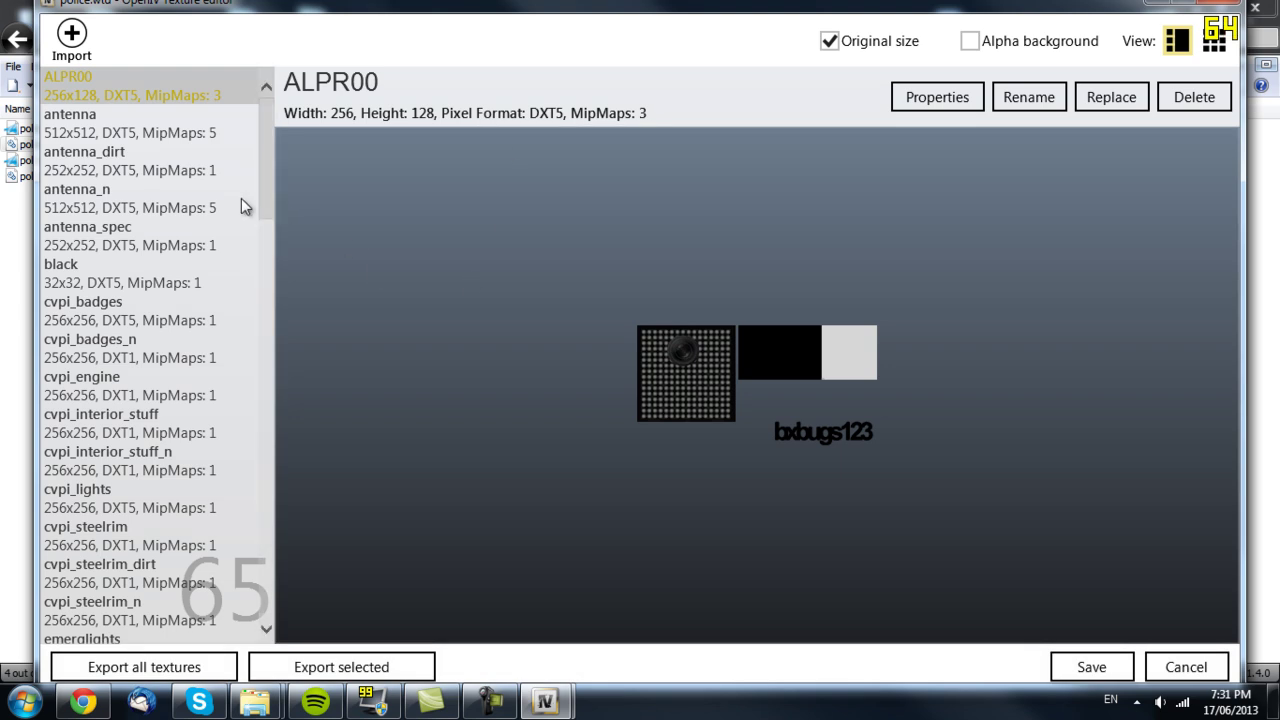
click(1252, 8)
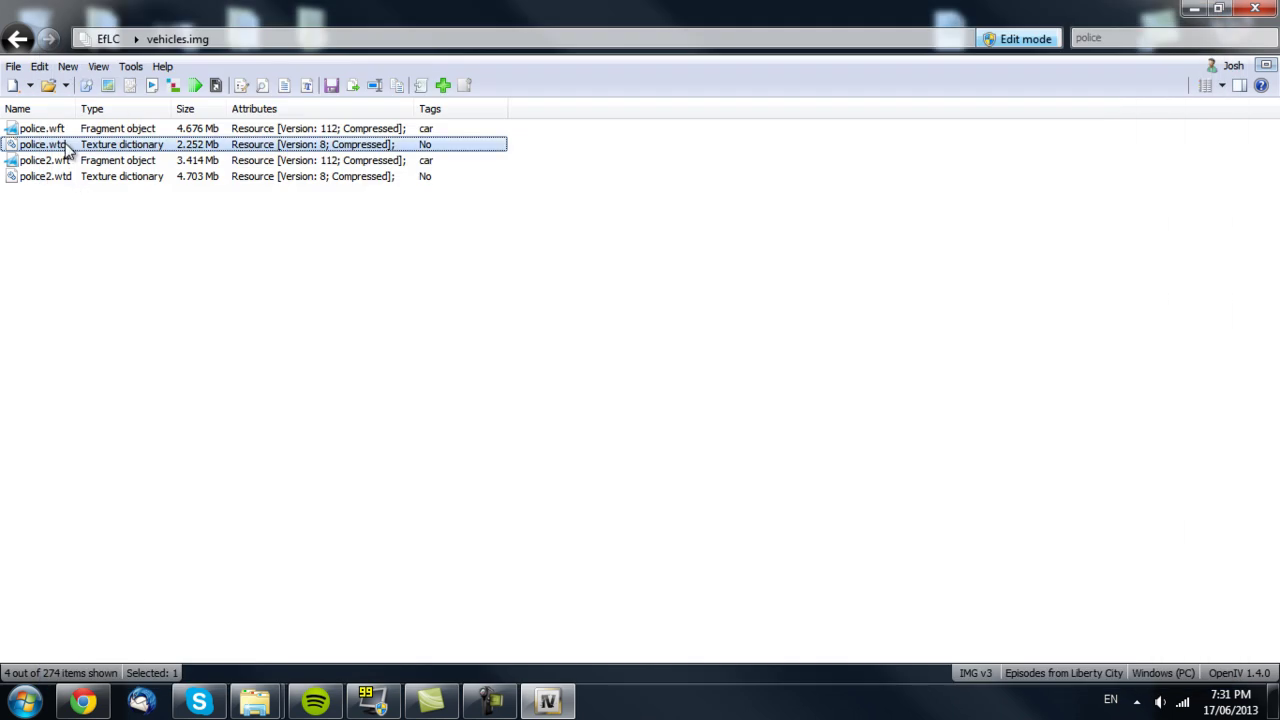
right_click(66, 146)
click(108, 176)
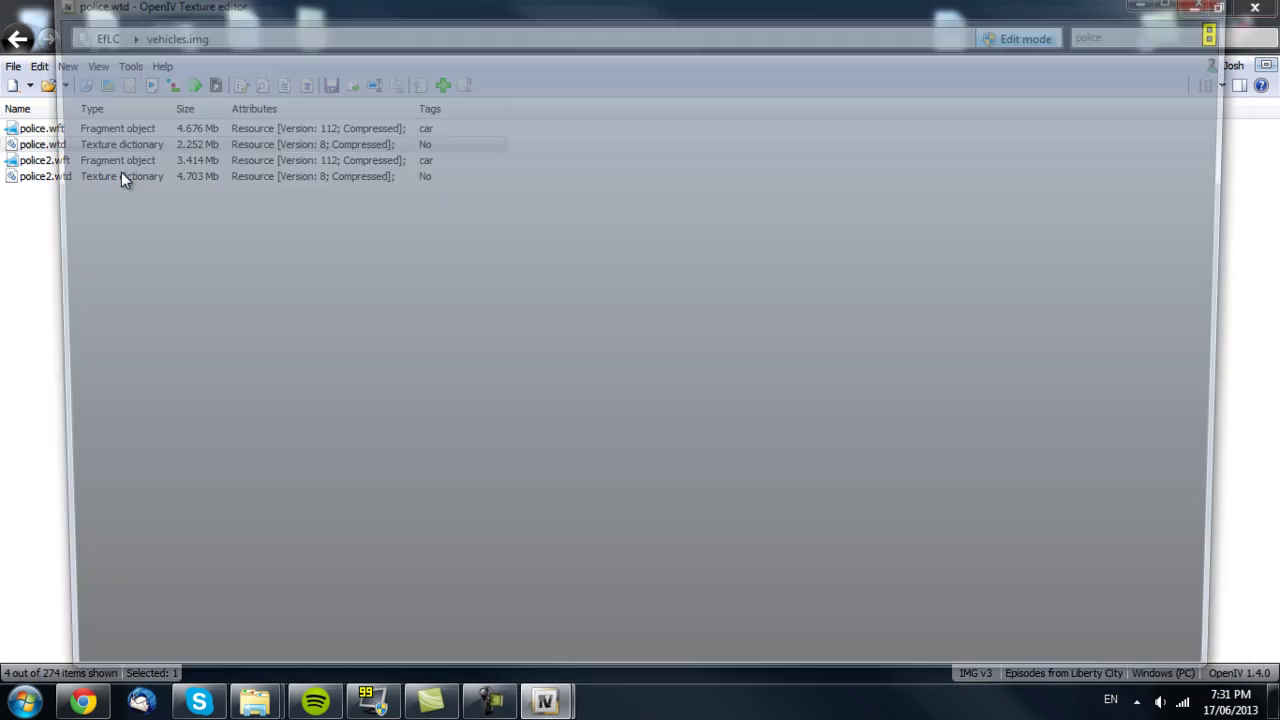
Step: Browse the textures from antenna down to police_sign_1–4 and maximise the Texture editor
click(150, 119)
key(Down)
key(Down)
key(Down)
key(Down)
key(Down)
key(Down)
key(Down)
key(Down)
key(Down)
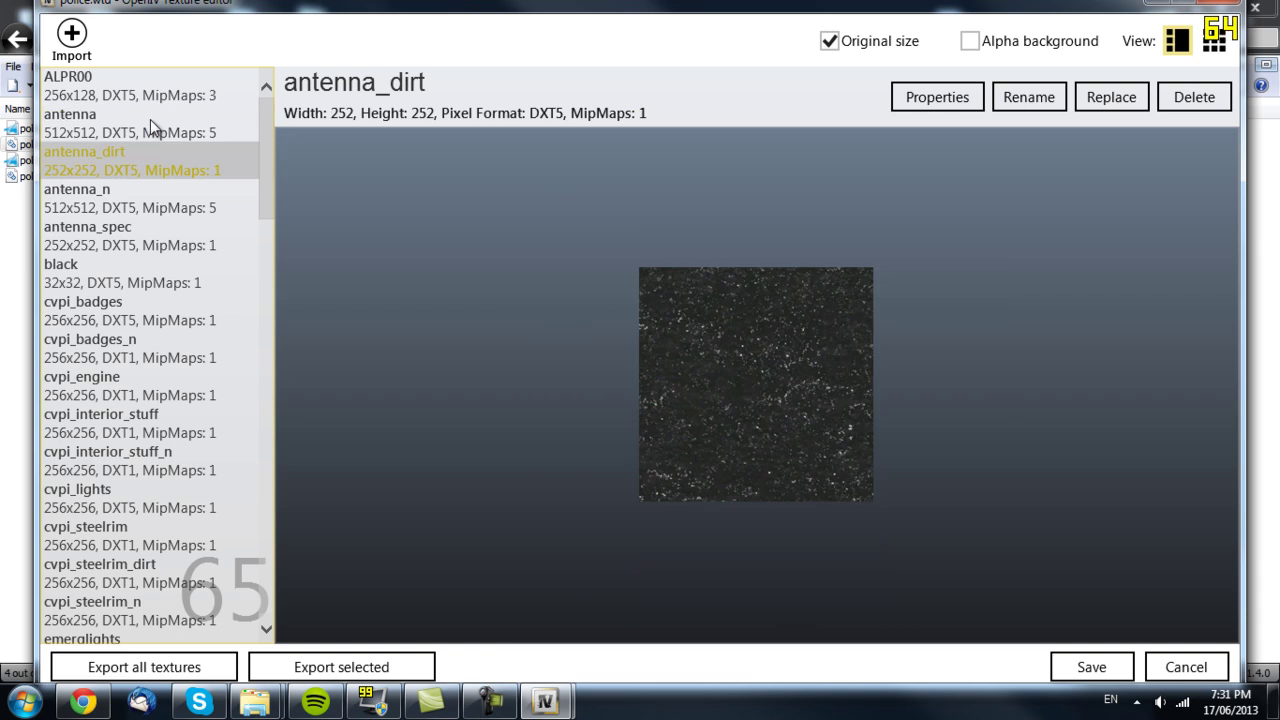
key(Down)
key(Down)
key(Down)
key(Down)
key(Down)
key(Down)
key(Down)
key(Down)
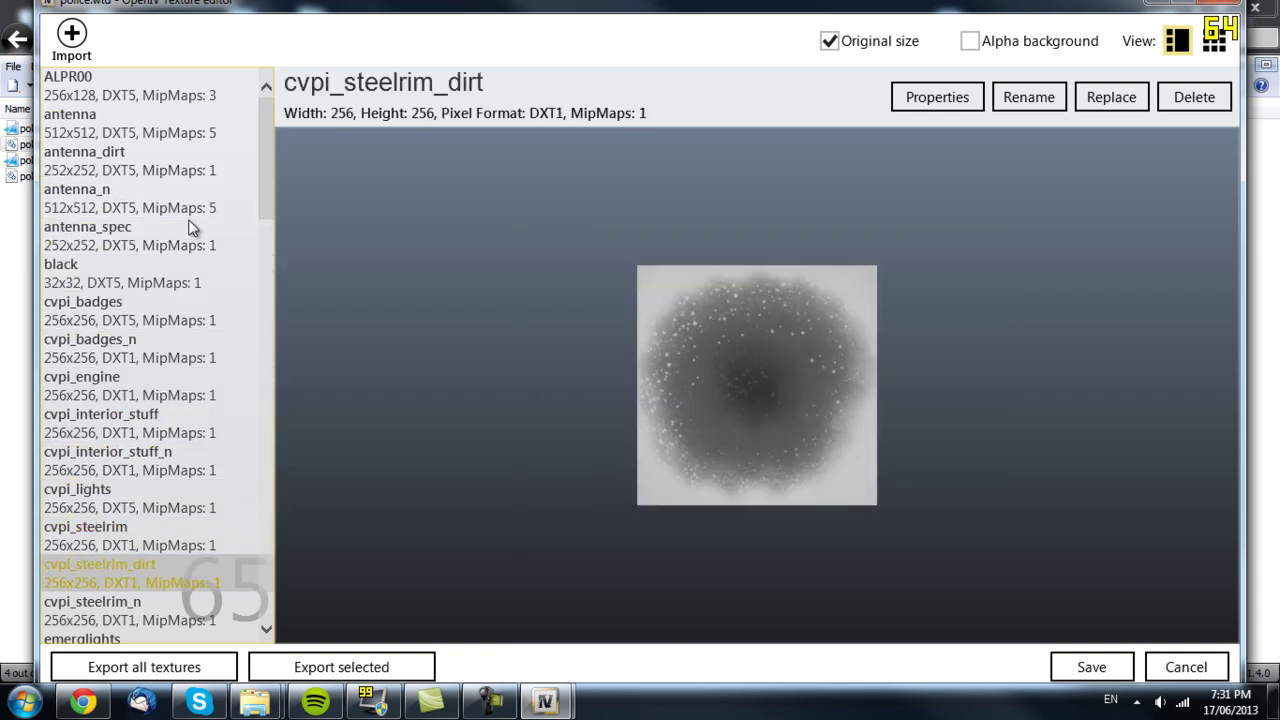
key(Down)
key(Down)
key(Down)
key(Down)
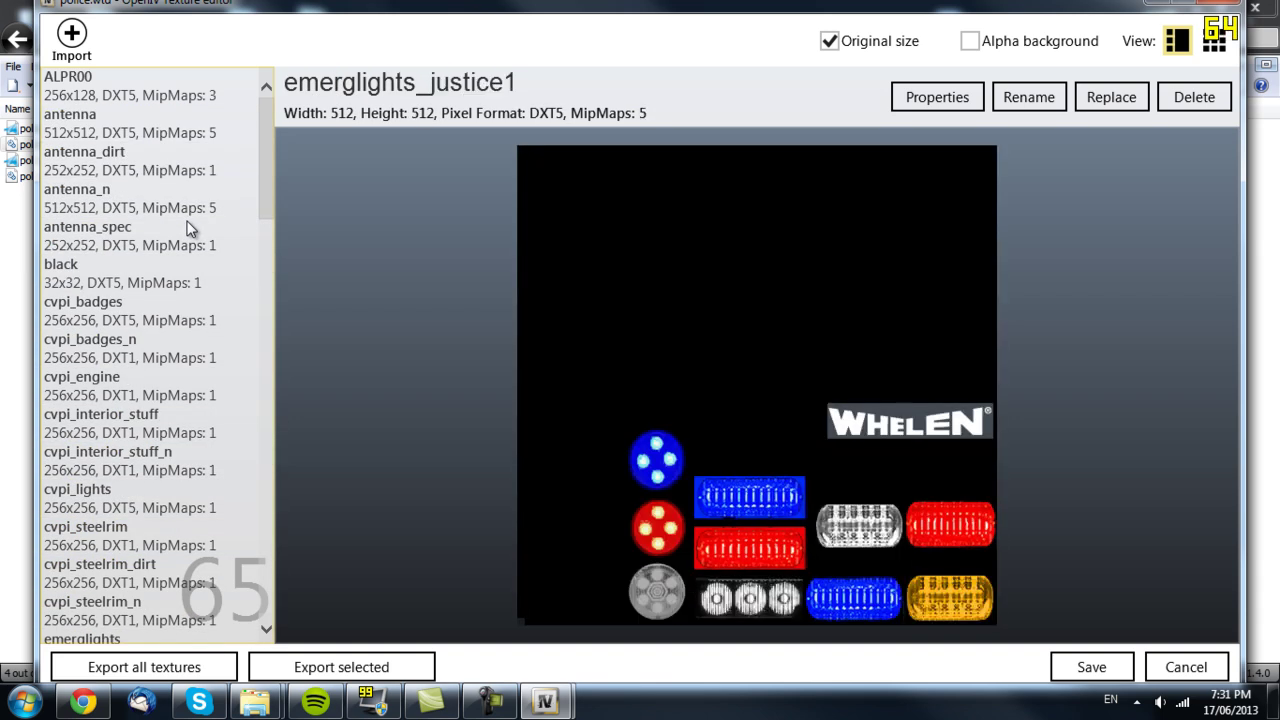
key(Down)
key(Down)
key(Down)
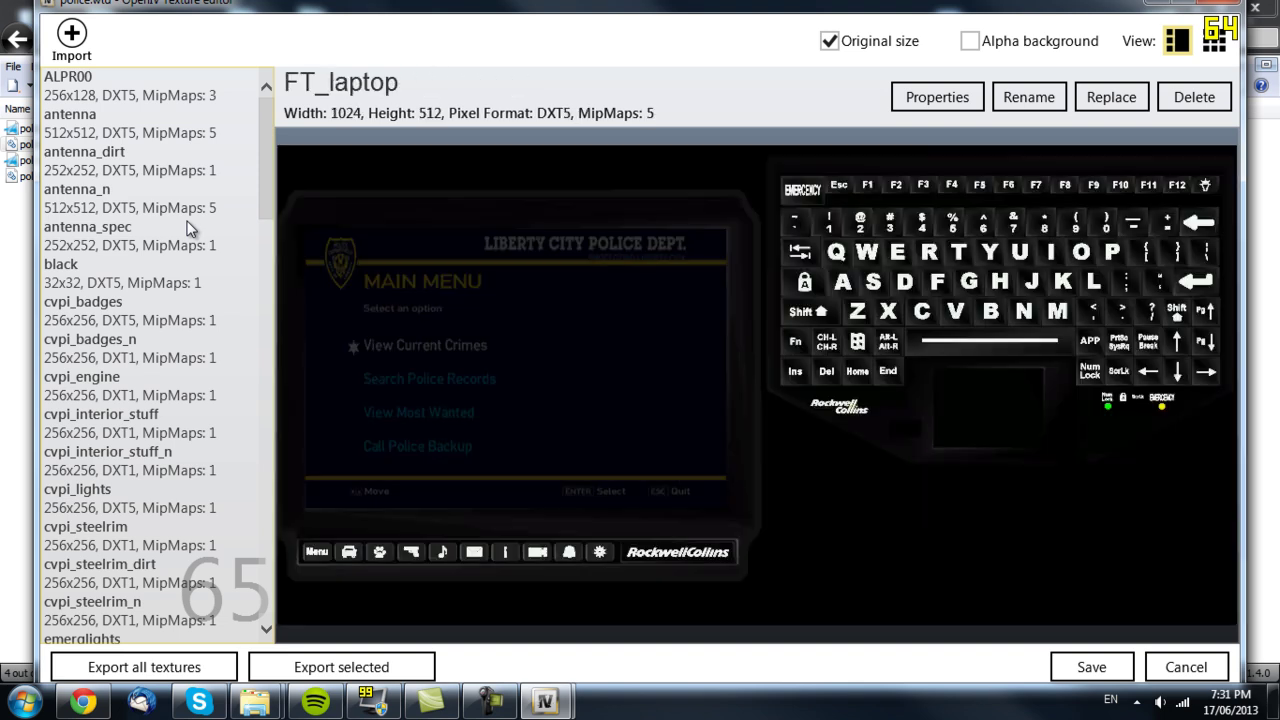
key(Down)
key(Down)
key(Down)
key(Down)
key(Down)
key(Down)
key(Down)
key(Down)
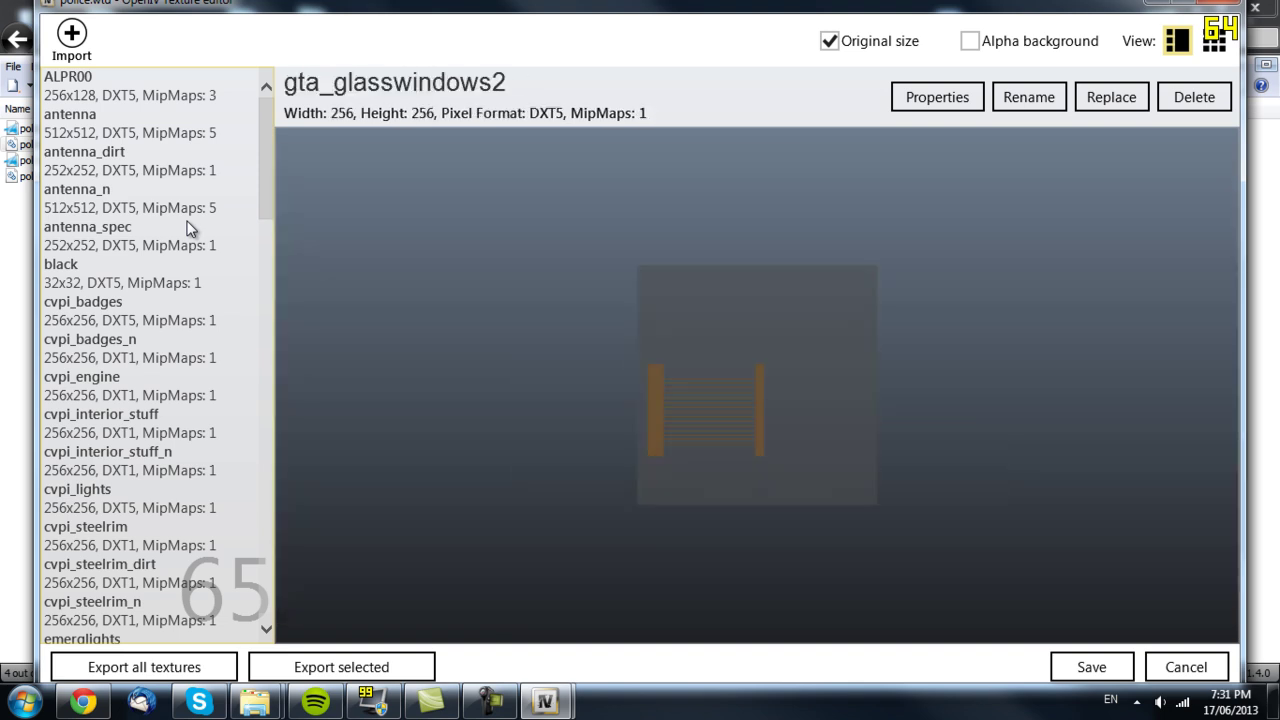
key(Down)
key(Up)
scroll(177, 468, down, 10)
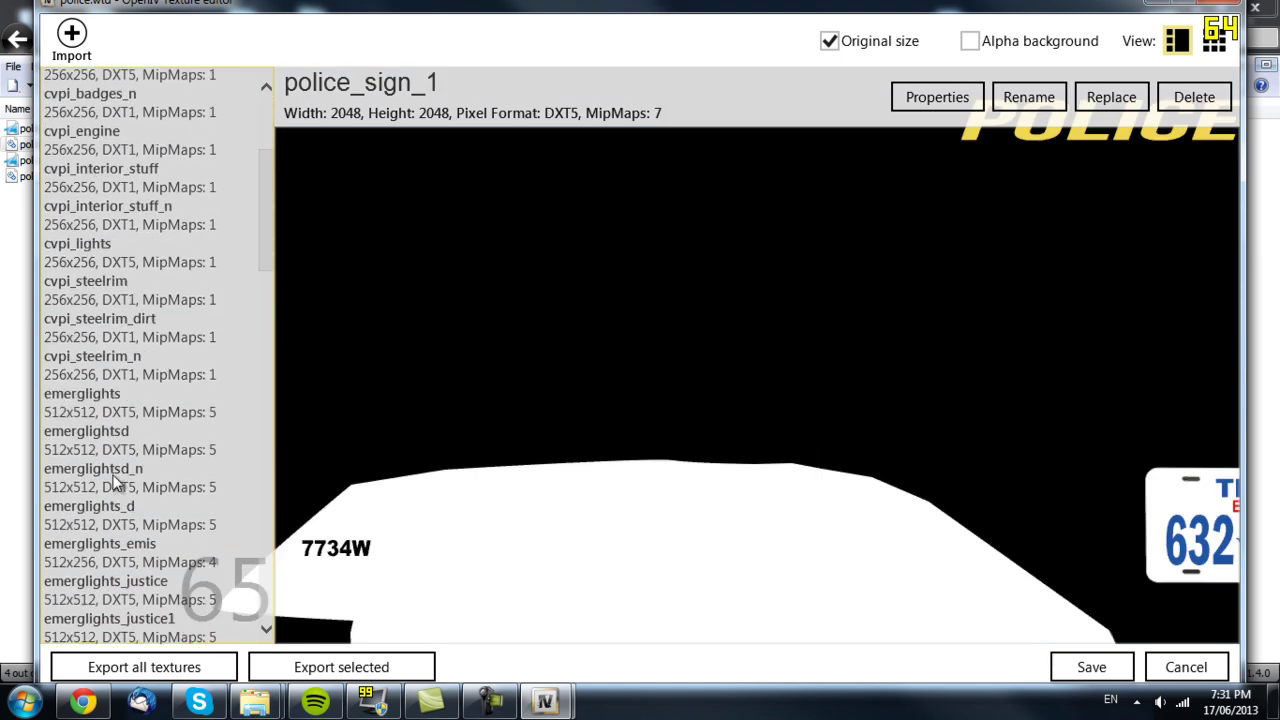
scroll(118, 461, down, 5)
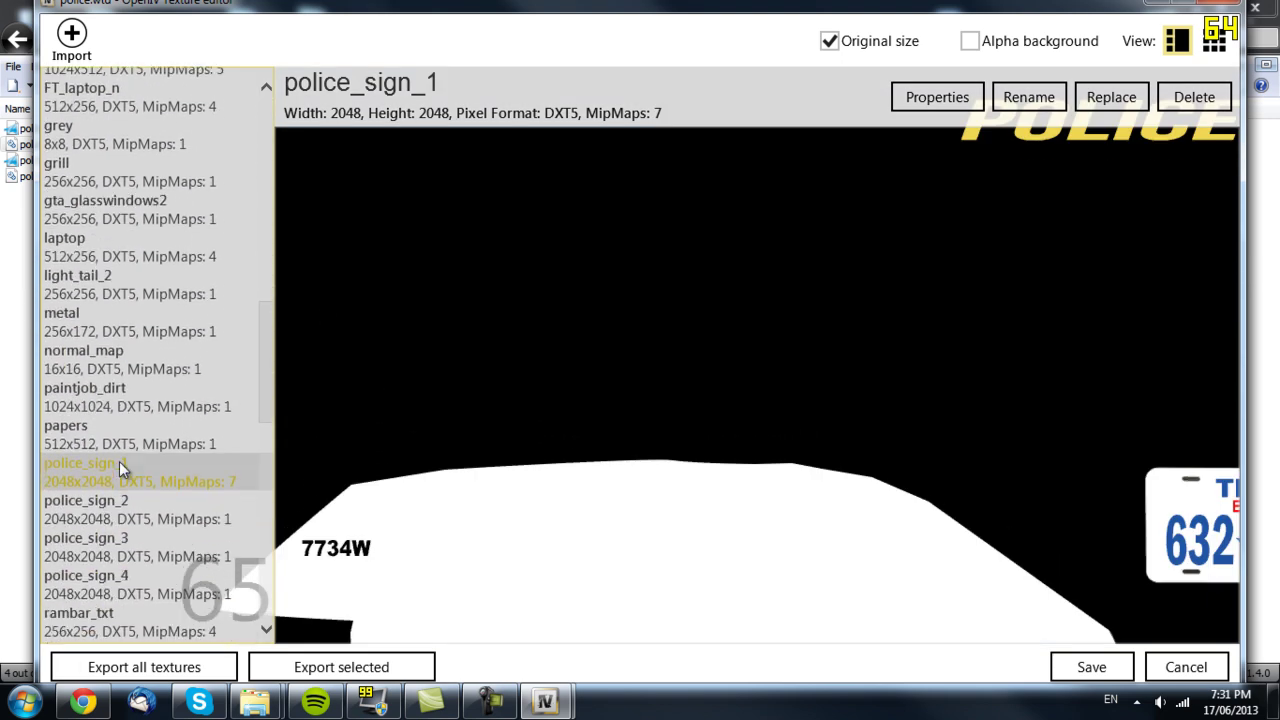
click(120, 519)
key(Down)
key(Down)
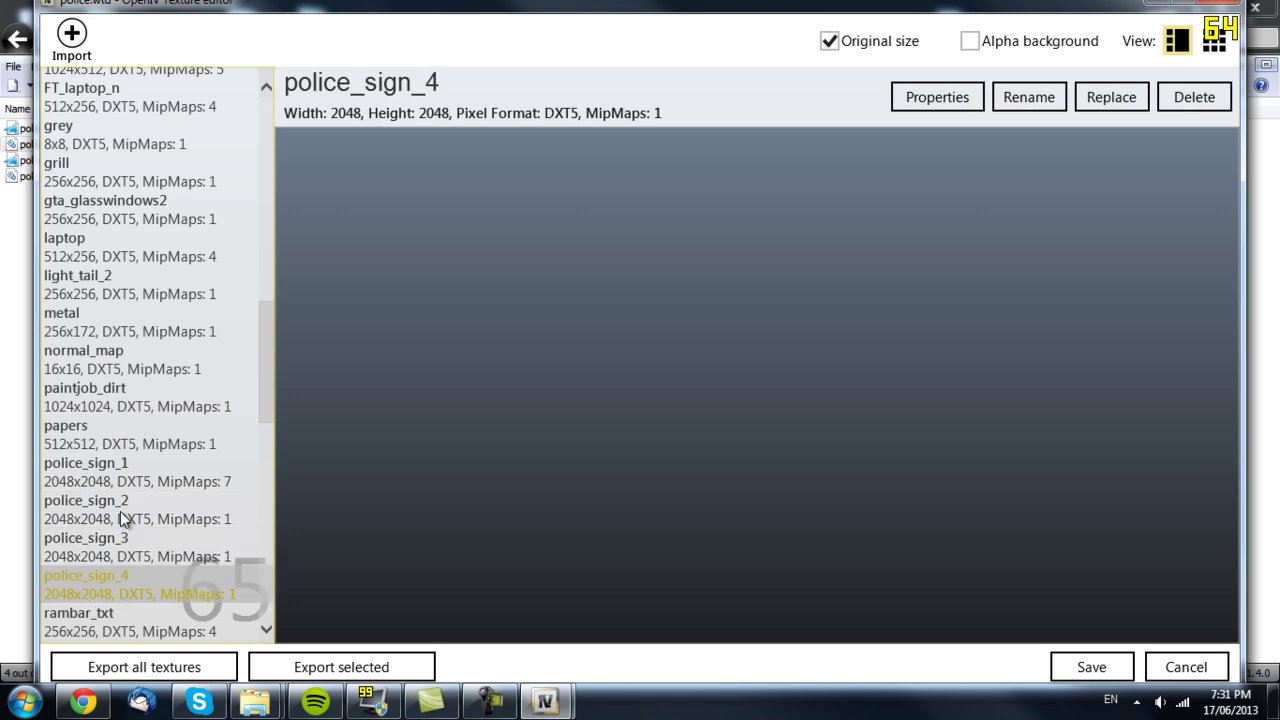
key(Down)
key(Up)
click(1185, 3)
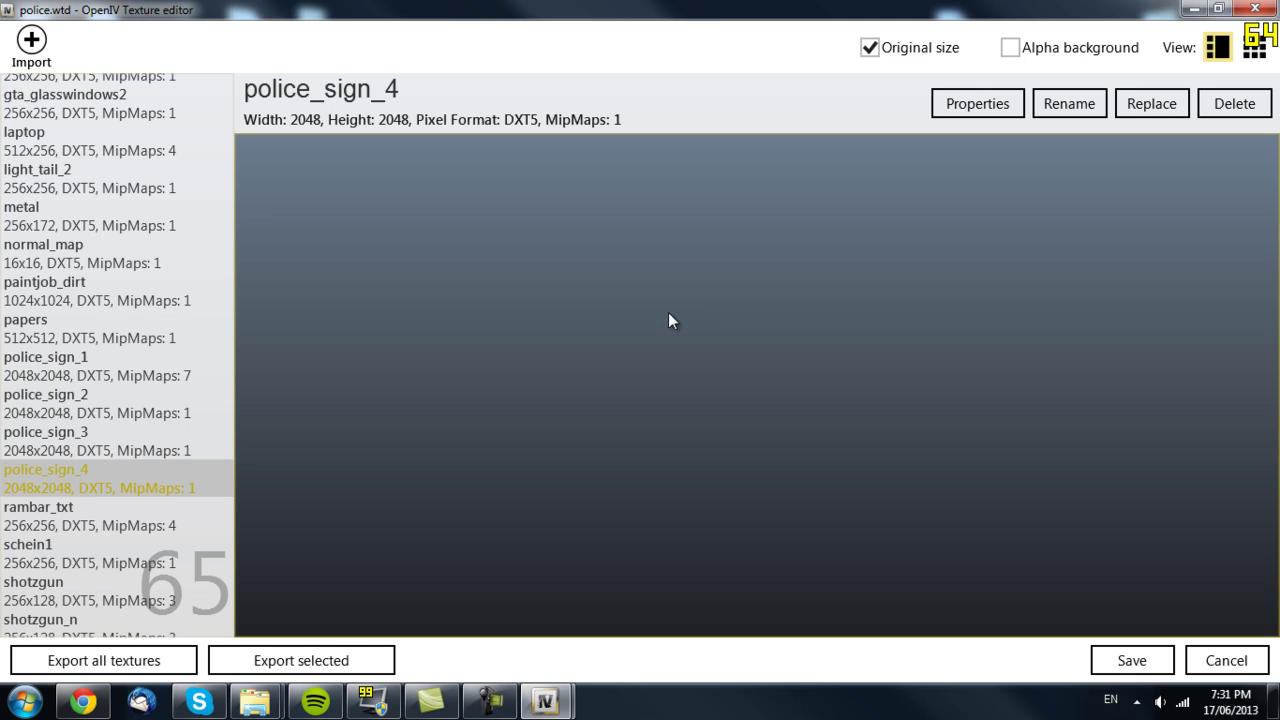
Step: Compare the police_sign_1, 2 and 3 textures and settle on police_sign_2
click(103, 370)
drag(603, 503, 648, 333)
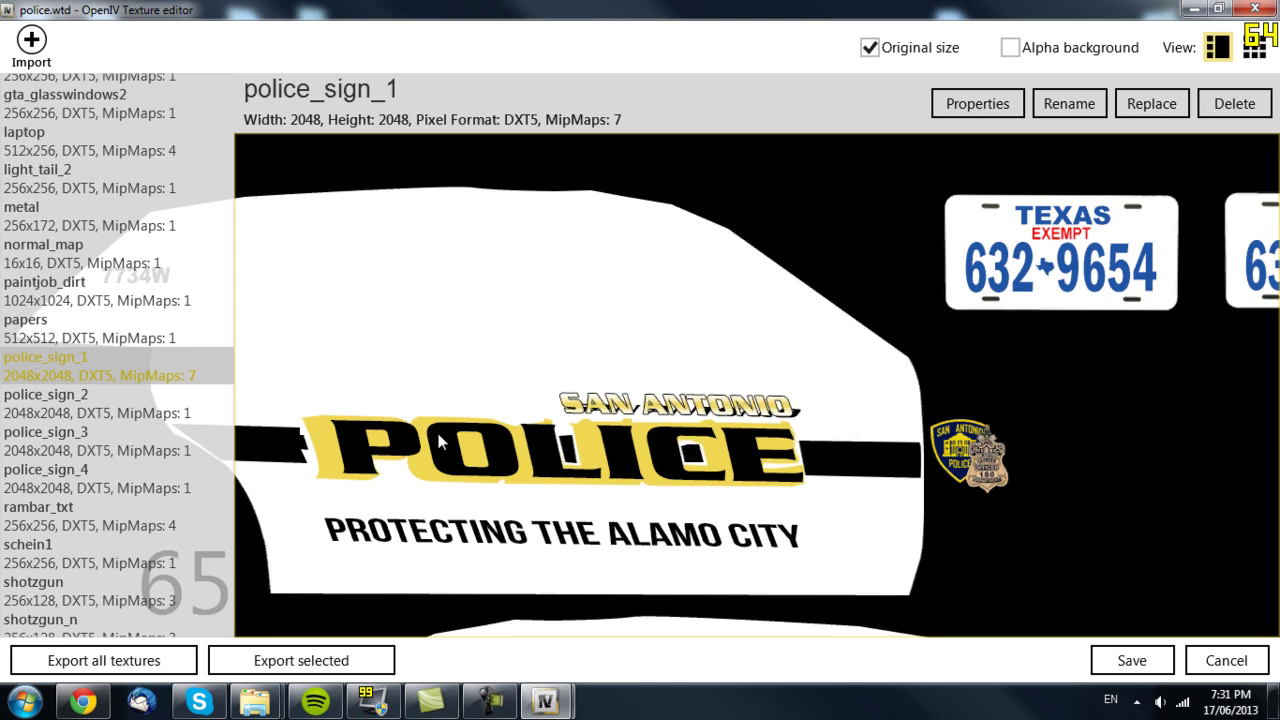
click(134, 414)
click(141, 452)
click(124, 372)
click(100, 432)
click(102, 410)
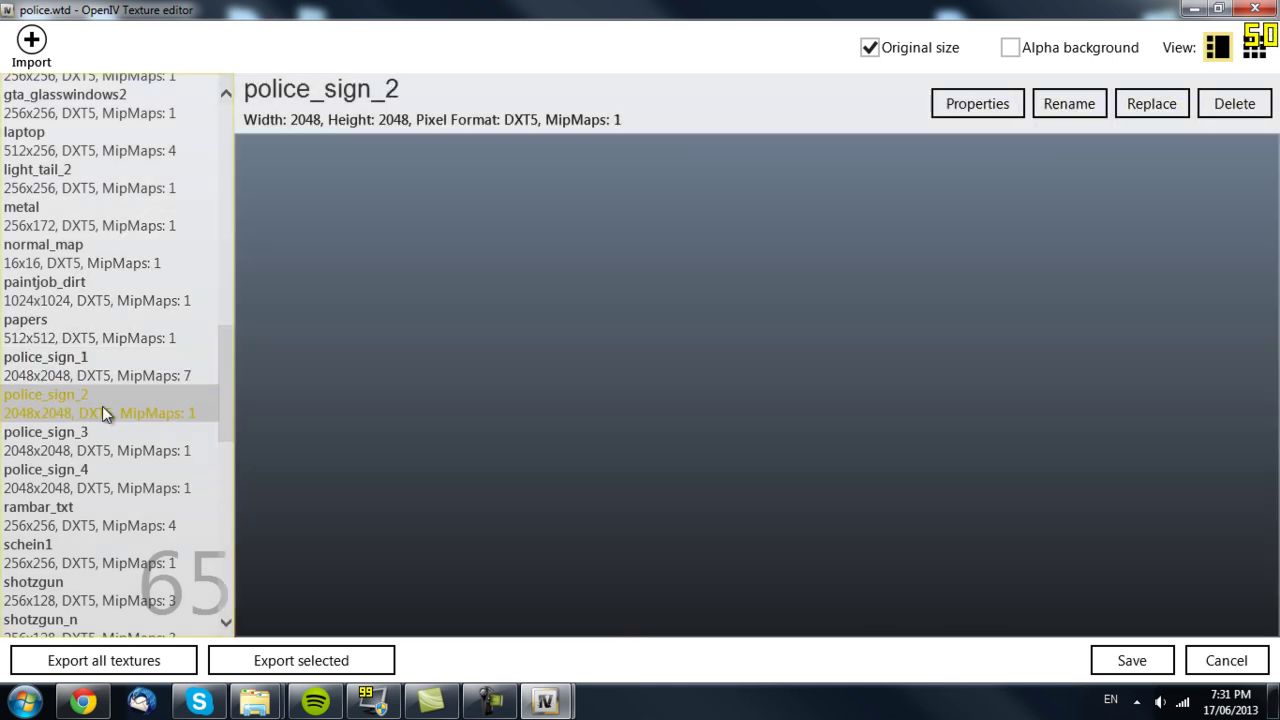
Step: Start replacing police_sign_2 and browse to the GTA IV folder on the Desktop
click(1154, 106)
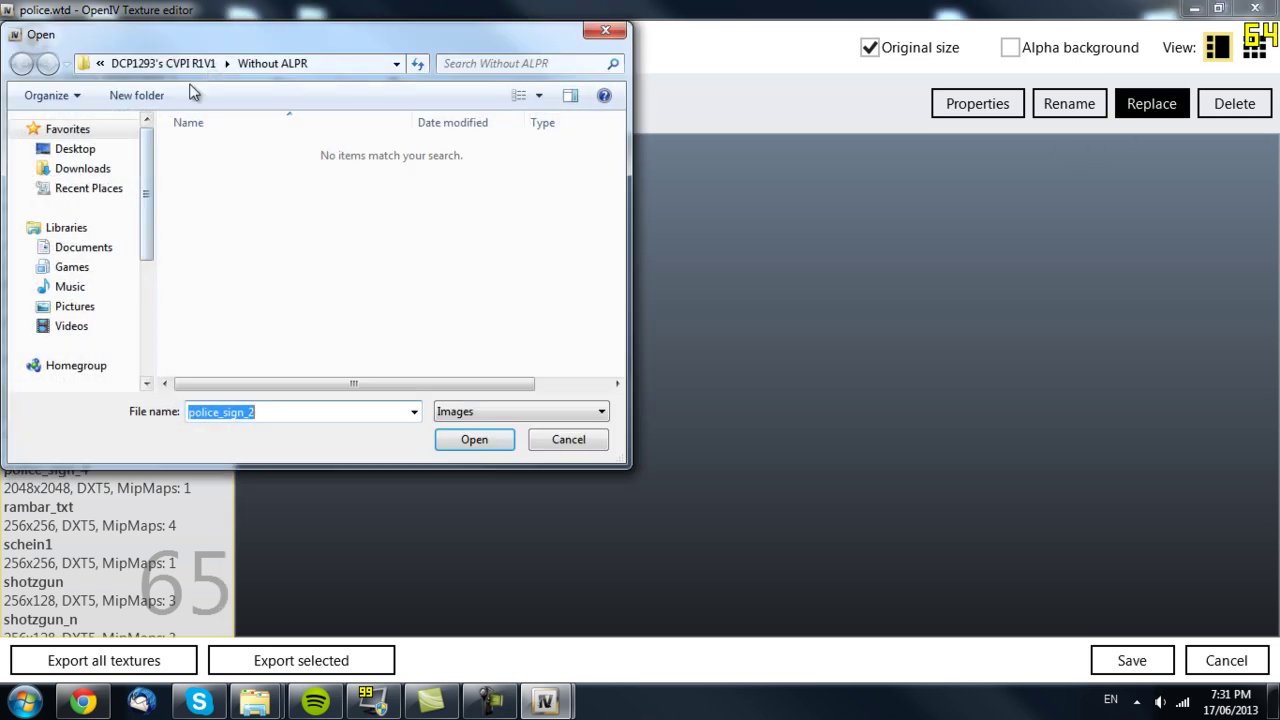
click(80, 148)
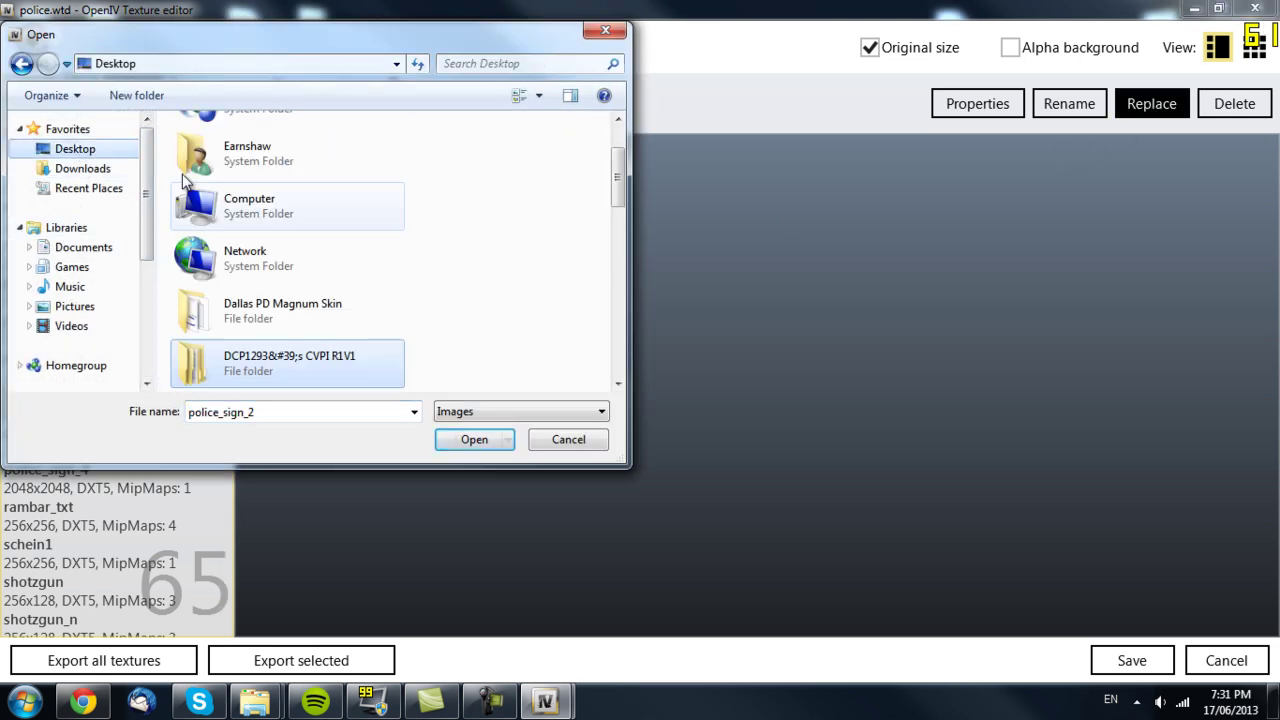
scroll(280, 277, up, 1)
scroll(271, 263, down, 2)
scroll(271, 300, up, 2)
scroll(256, 216, down, 5)
scroll(257, 214, down, 3)
scroll(270, 230, up, 6)
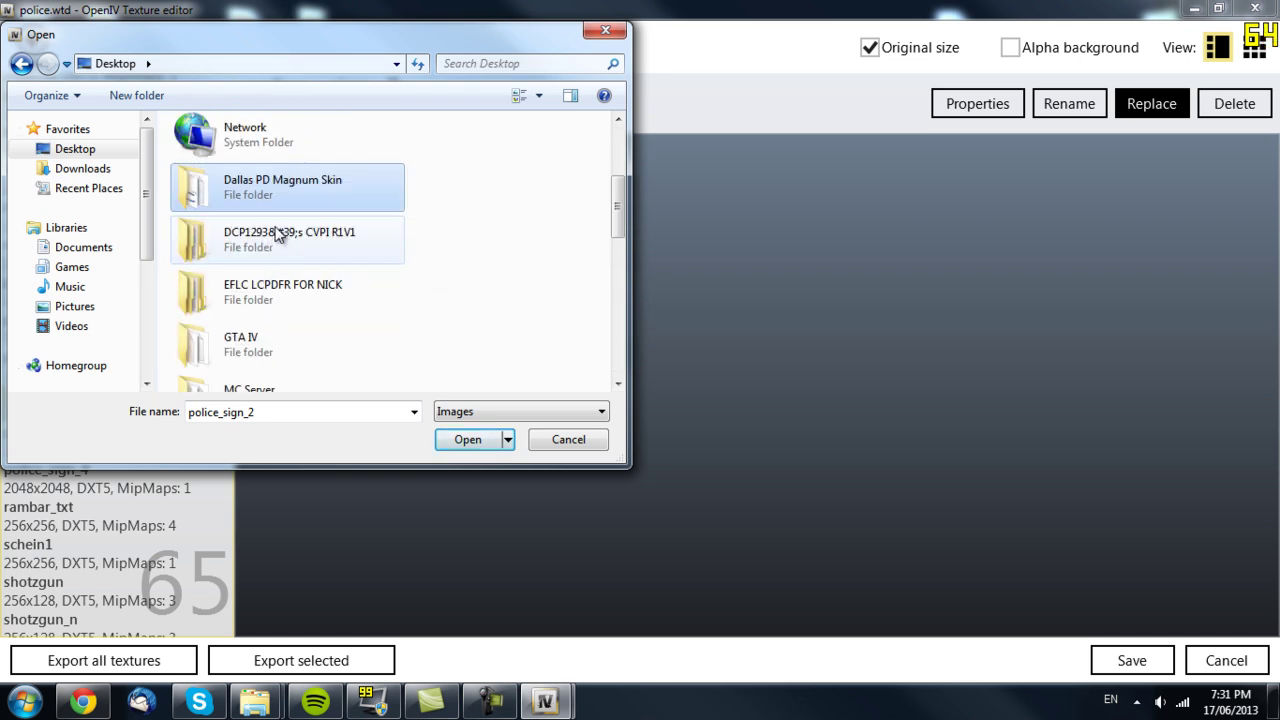
double_click(266, 338)
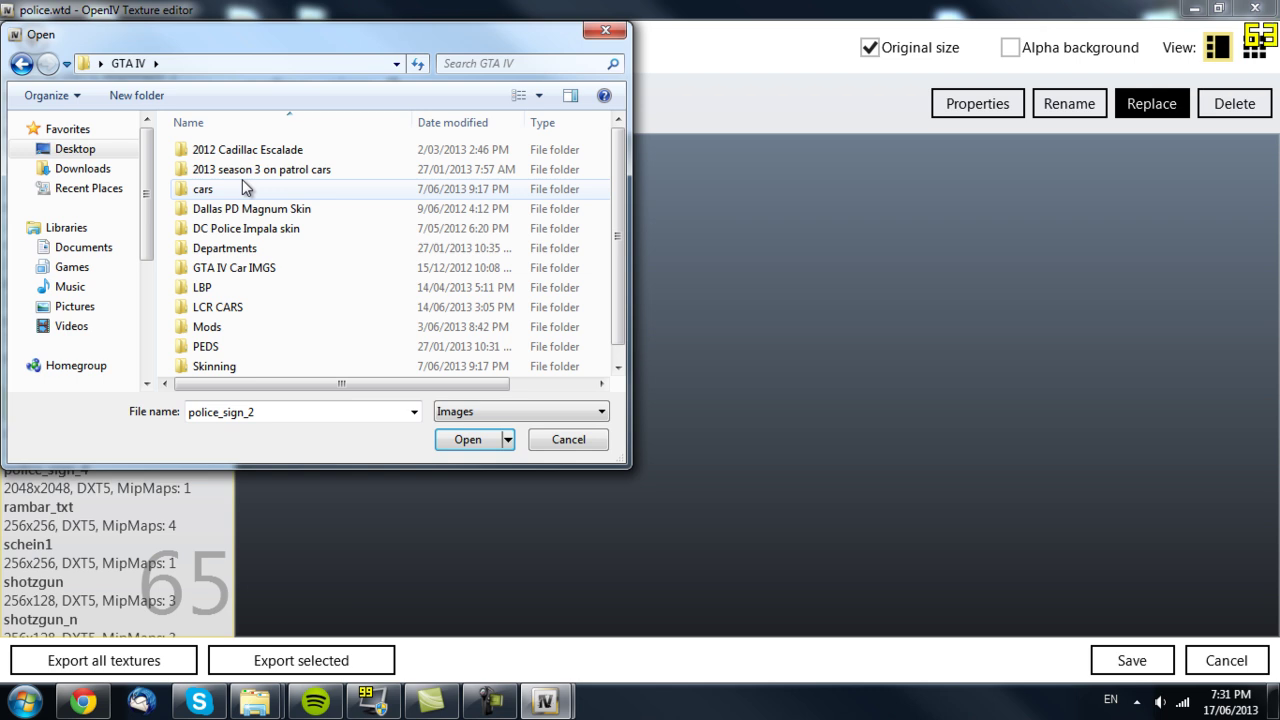
Step: Navigate inside GTA IV to the cars folder holding the broker dukes cvpi image
scroll(270, 280, down, 1)
double_click(240, 346)
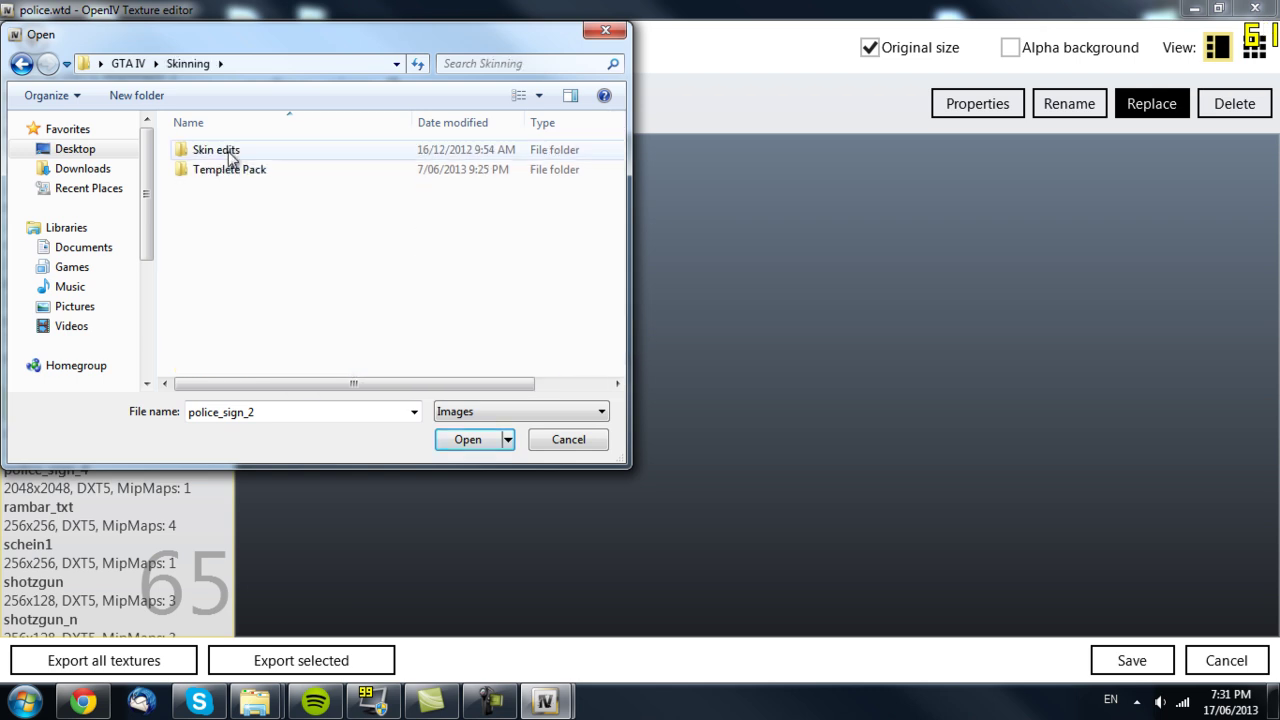
double_click(244, 154)
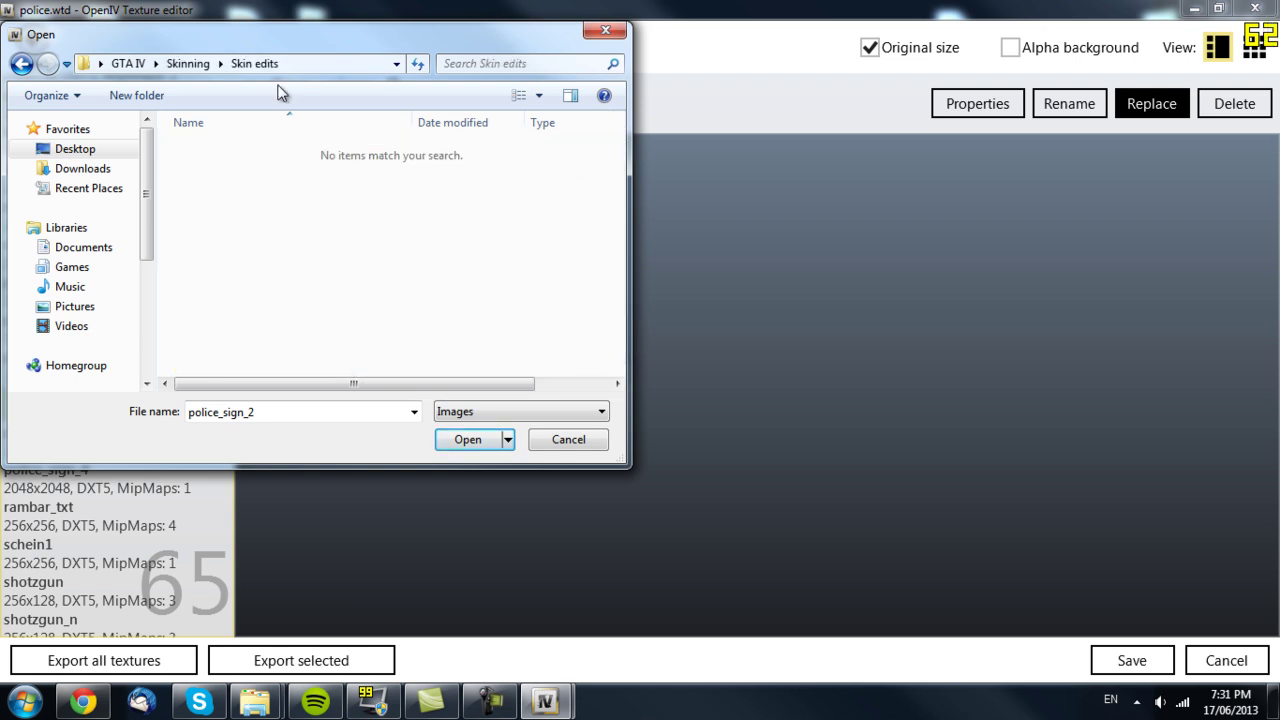
key(BackSpace)
key(BackSpace)
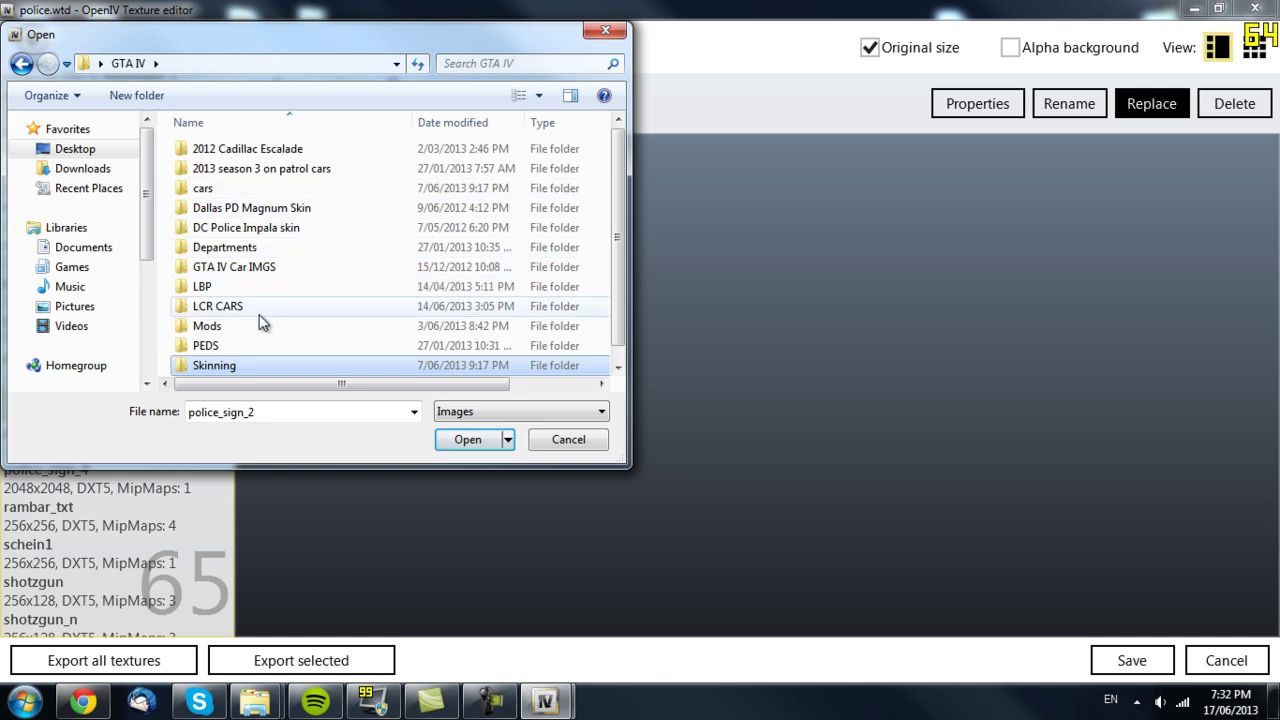
scroll(262, 320, down, 1)
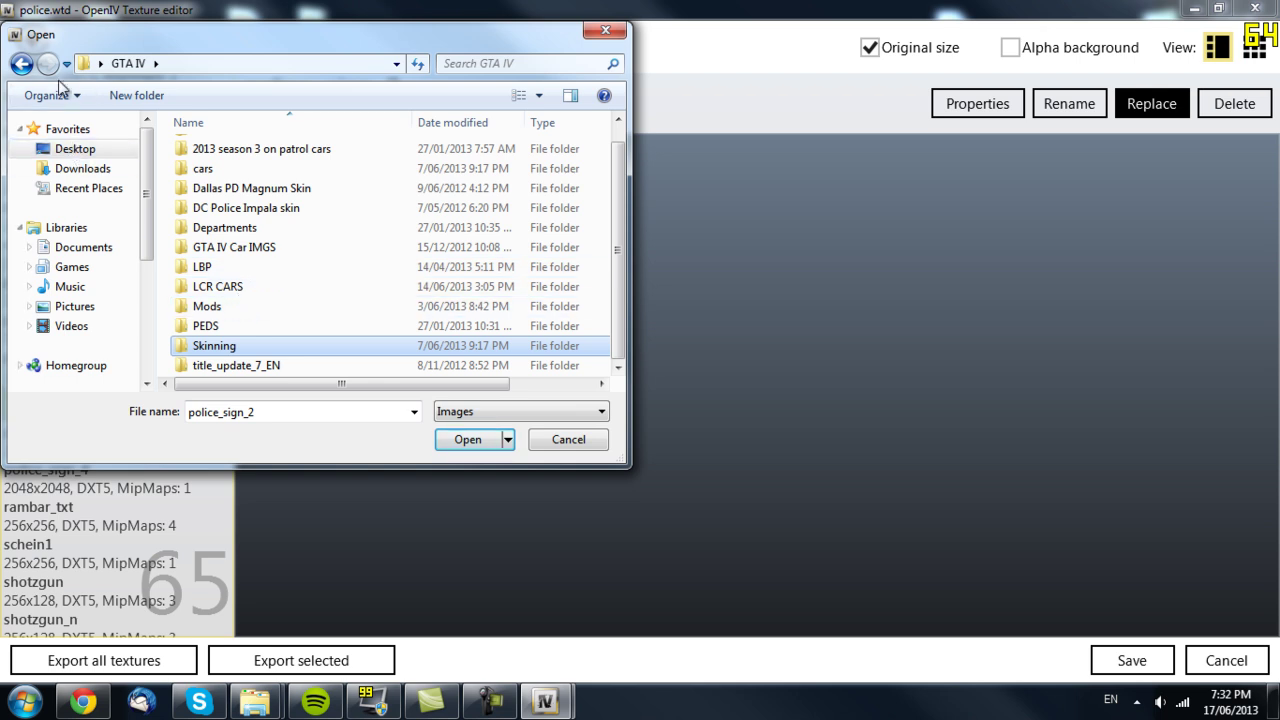
double_click(248, 170)
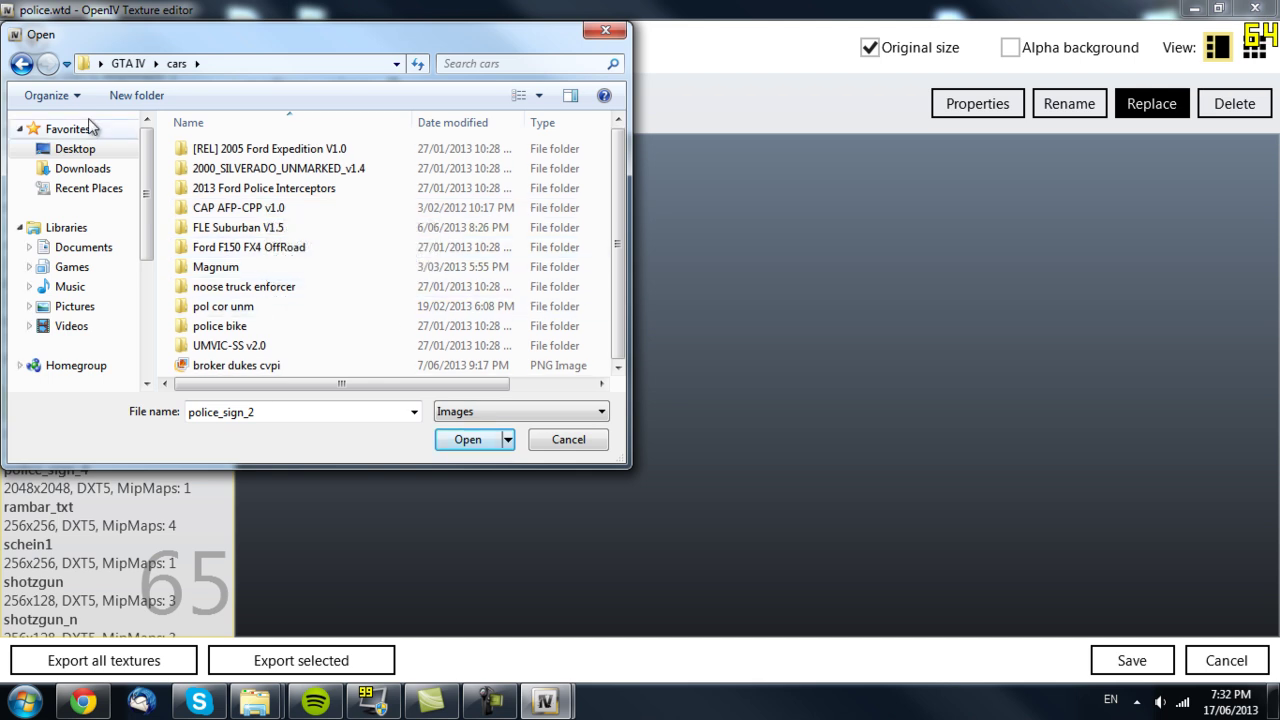
click(87, 176)
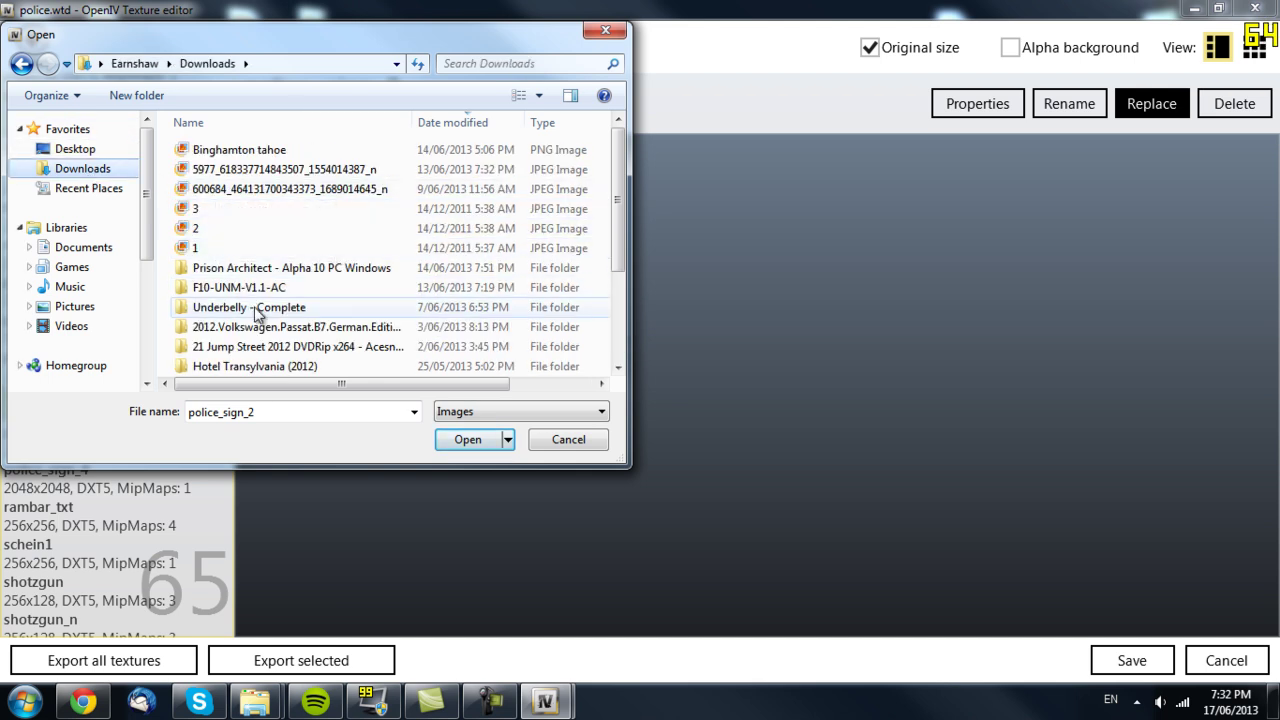
click(294, 346)
scroll(294, 337, down, 2)
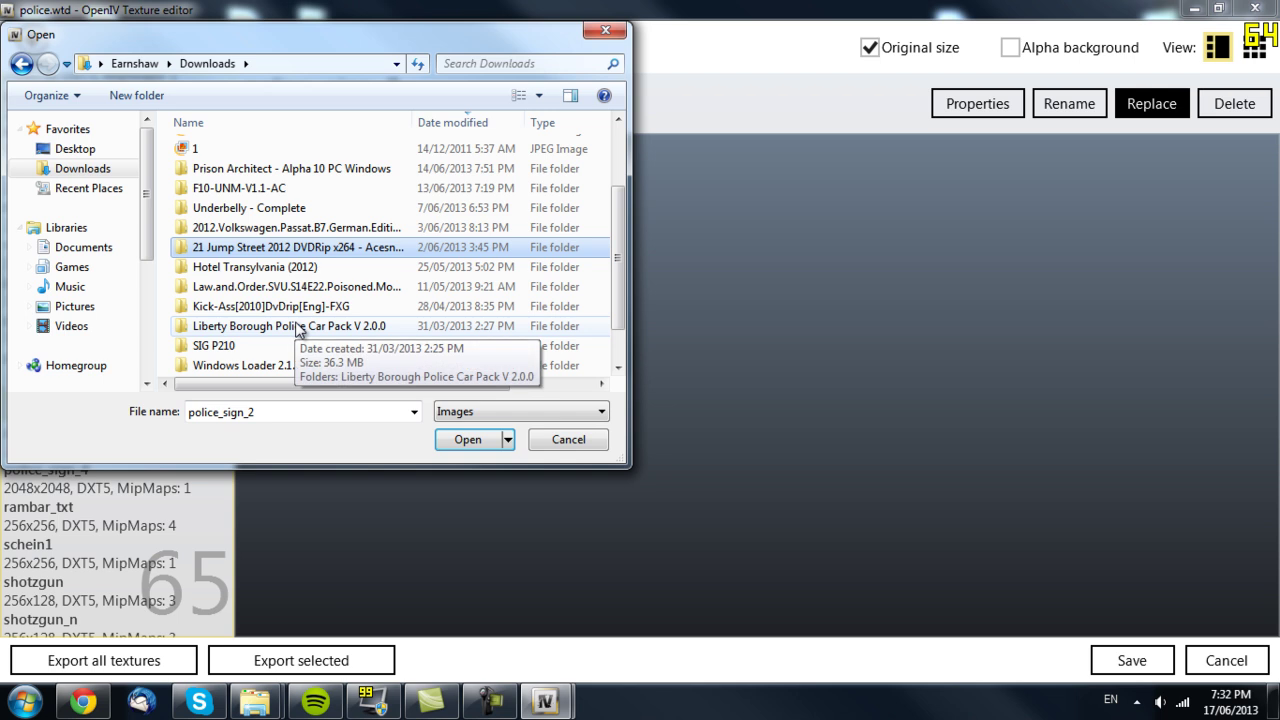
scroll(343, 342, down, 1)
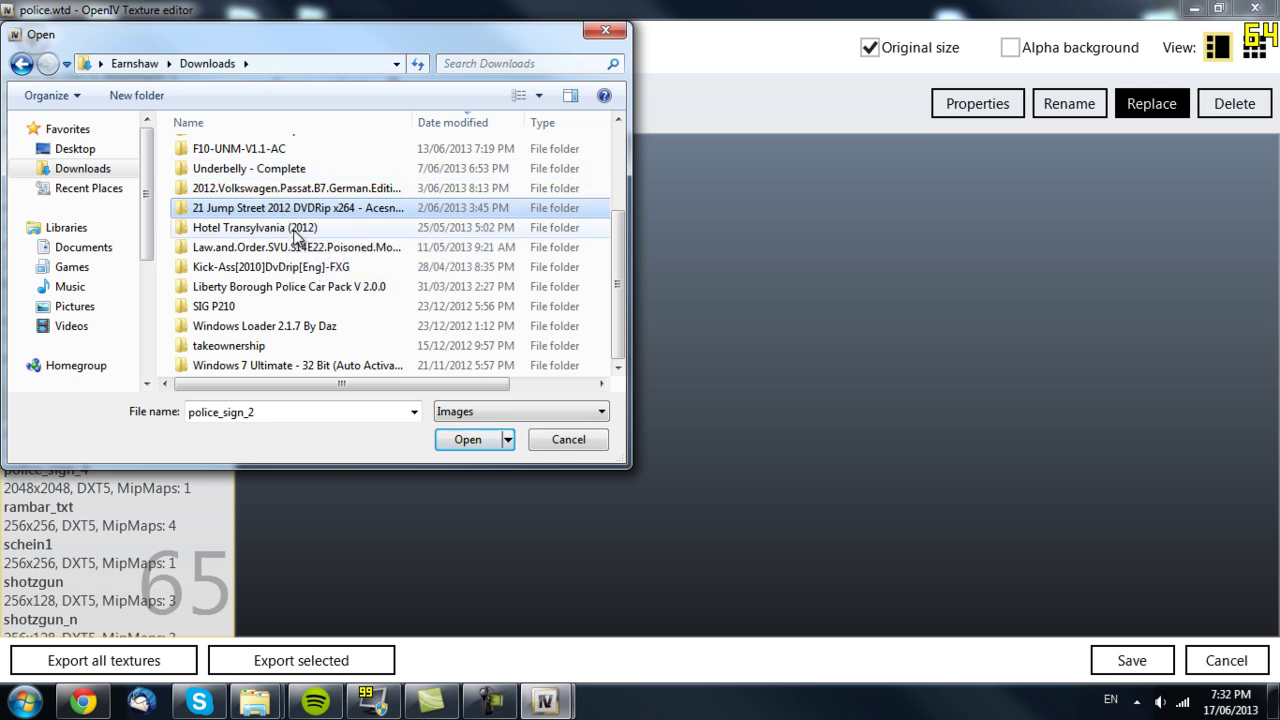
key(alt+Left)
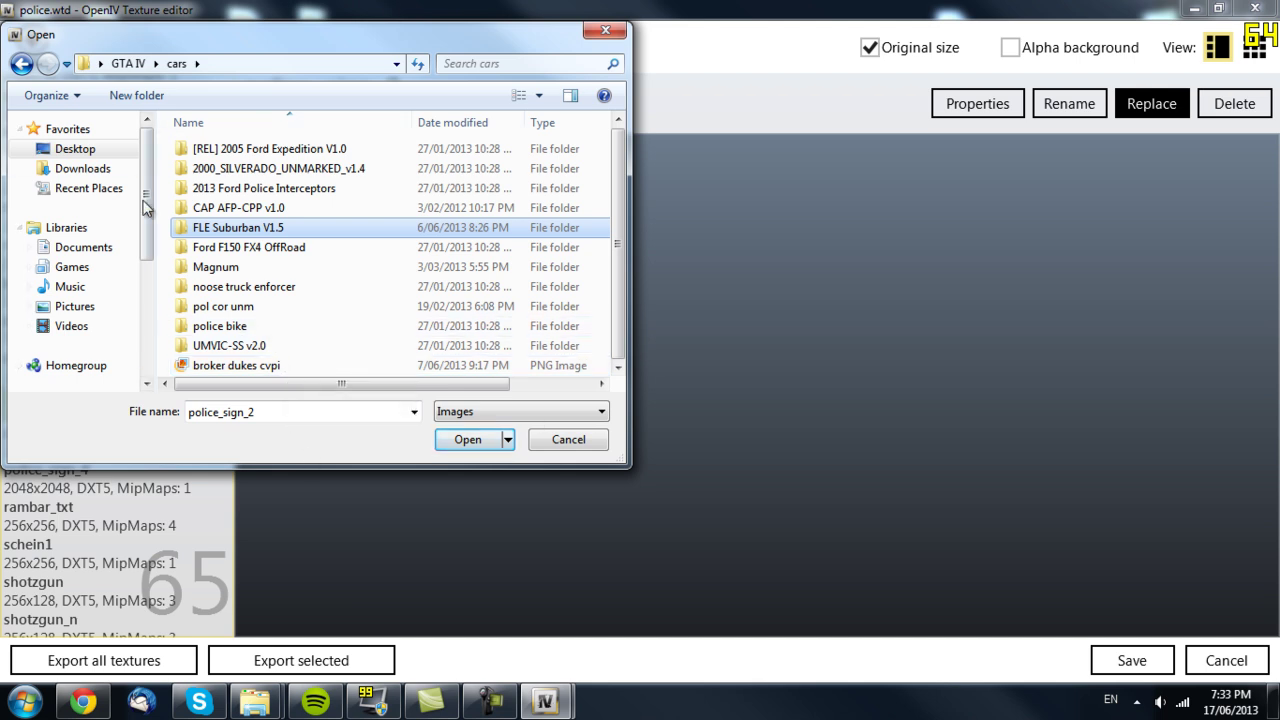
Step: Swap in the broker dukes cvpi image for police_sign_2, check the POLICE/BROKER stripes, and save police.wtd
double_click(295, 368)
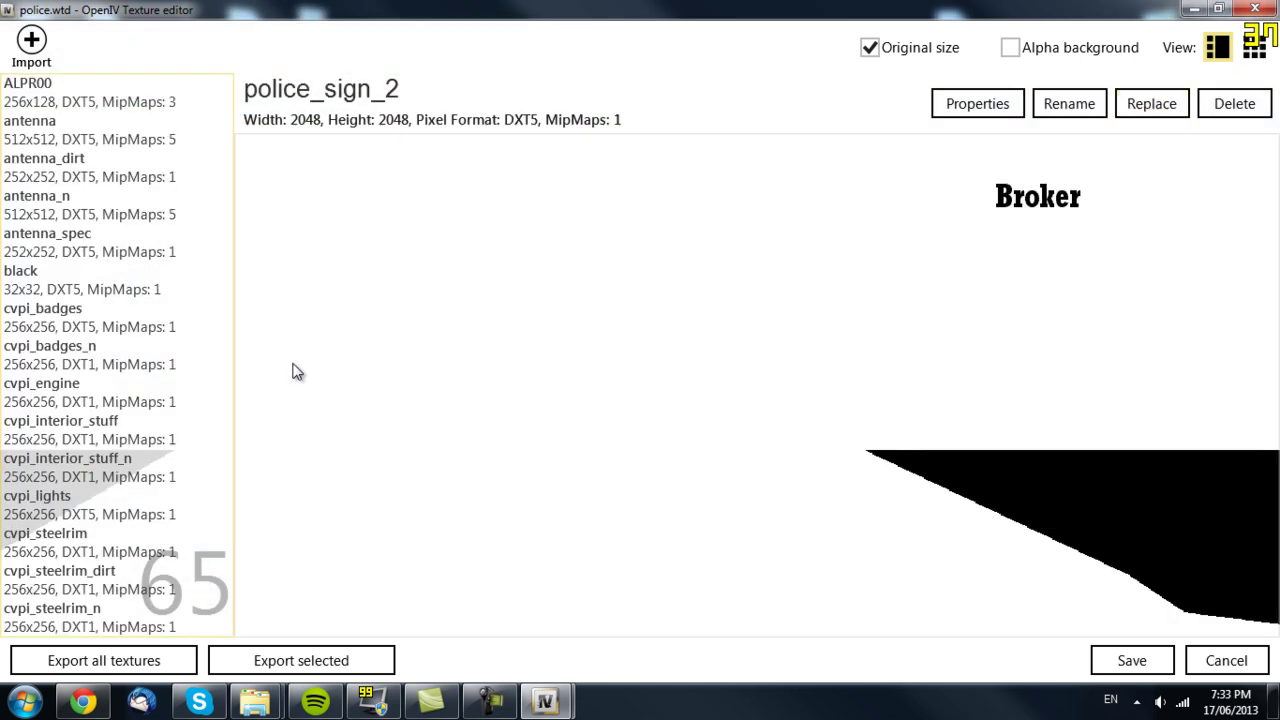
scroll(836, 326, down, 5)
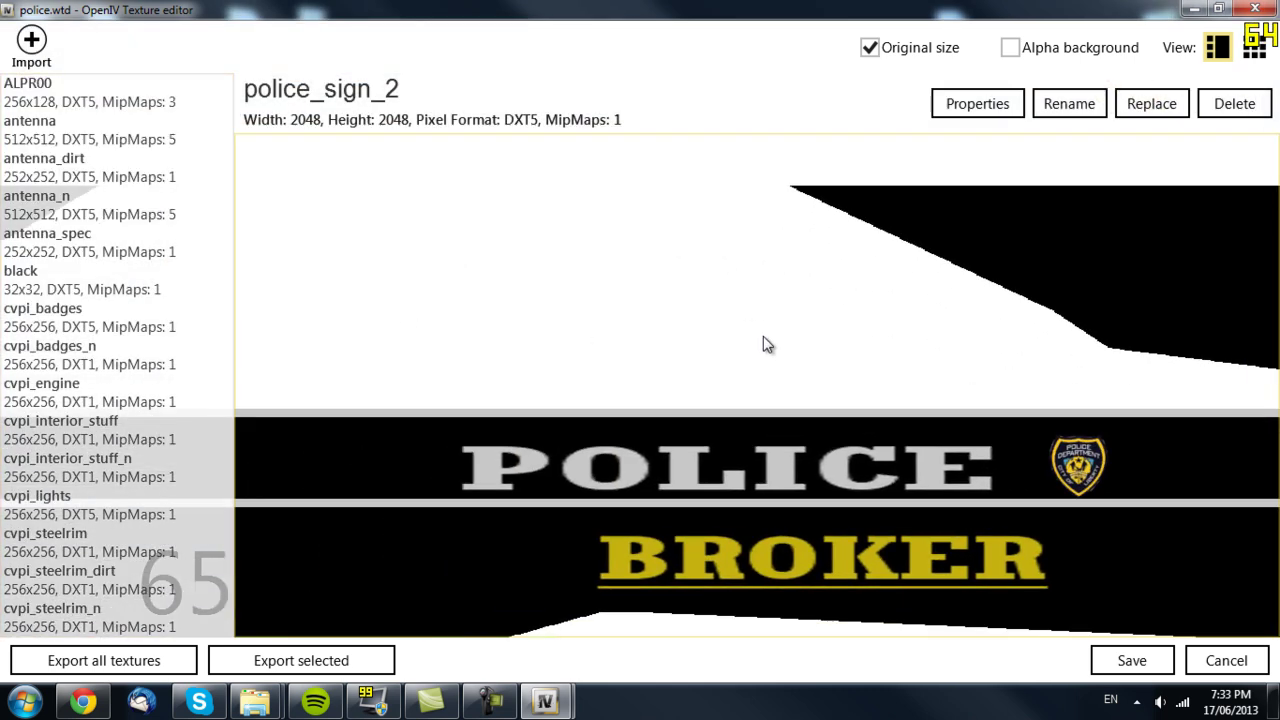
scroll(600, 380, up, 1)
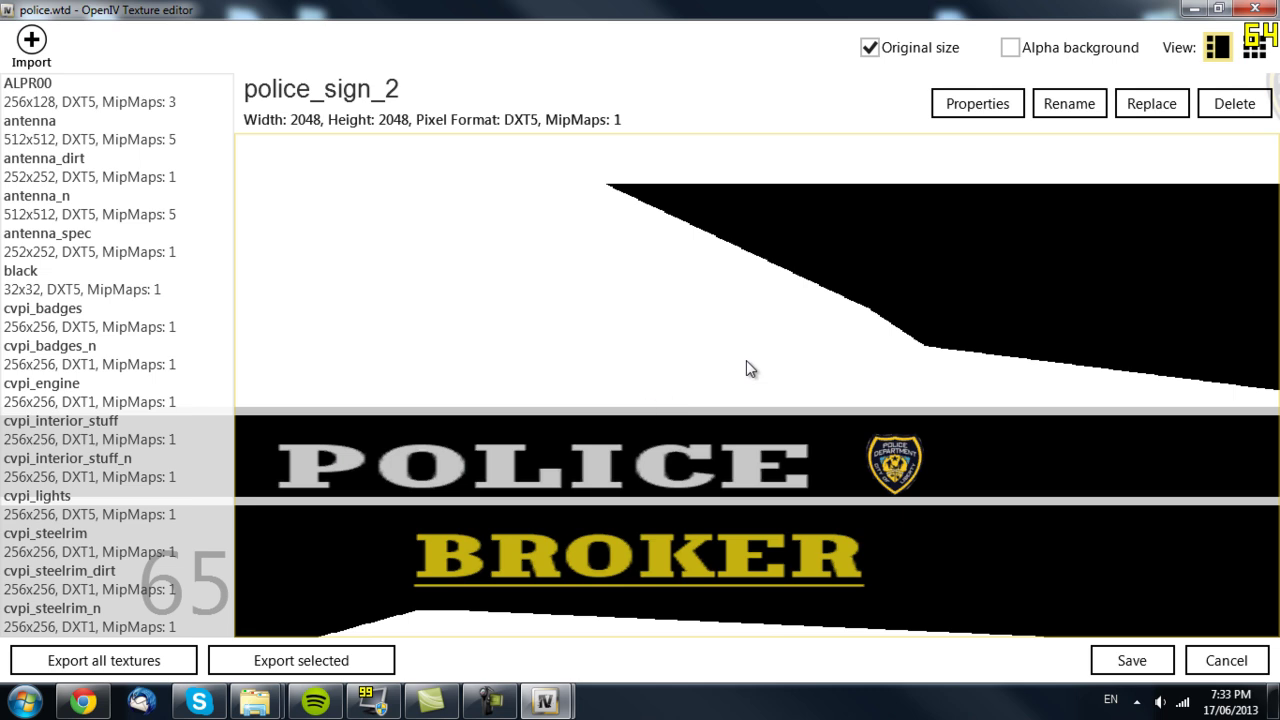
scroll(658, 390, up, 5)
scroll(880, 486, down, 2)
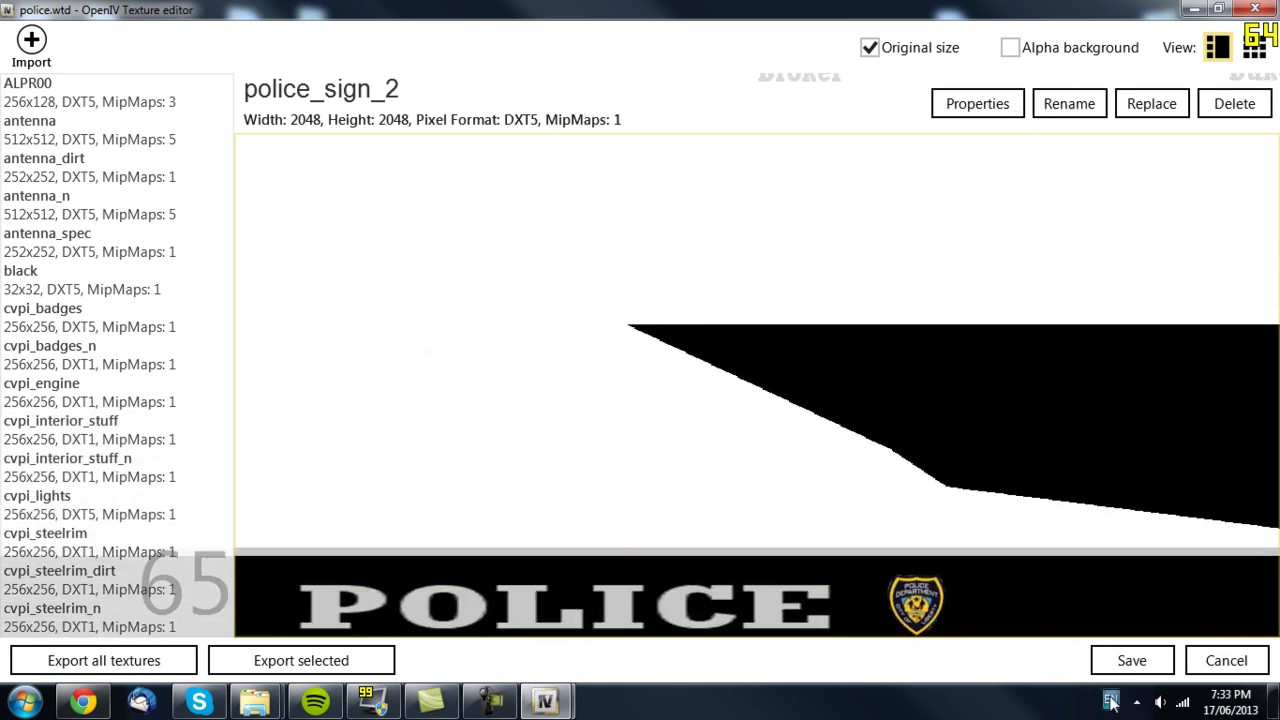
click(1110, 662)
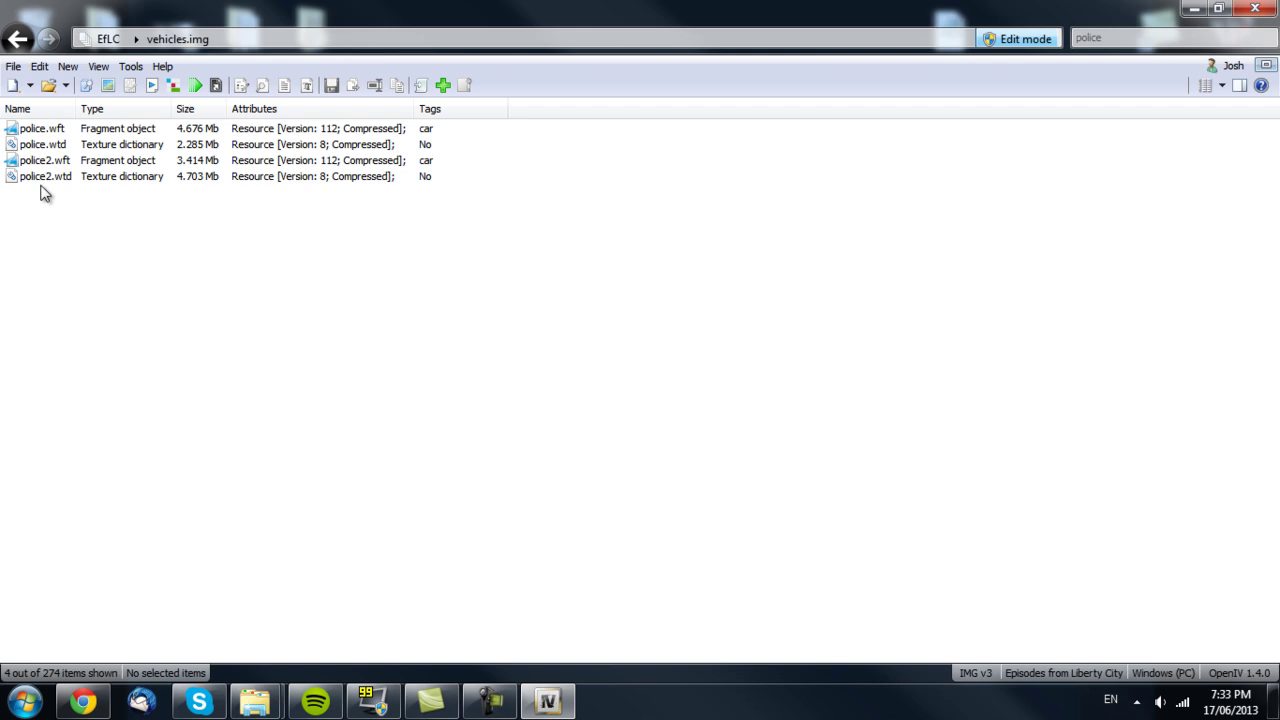
Step: Load police.wft in the Model Viewer and orbit the car to inspect the new livery
click(88, 135)
key(Return)
drag(903, 377, 1145, 252)
drag(532, 258, 956, 210)
drag(614, 313, 948, 108)
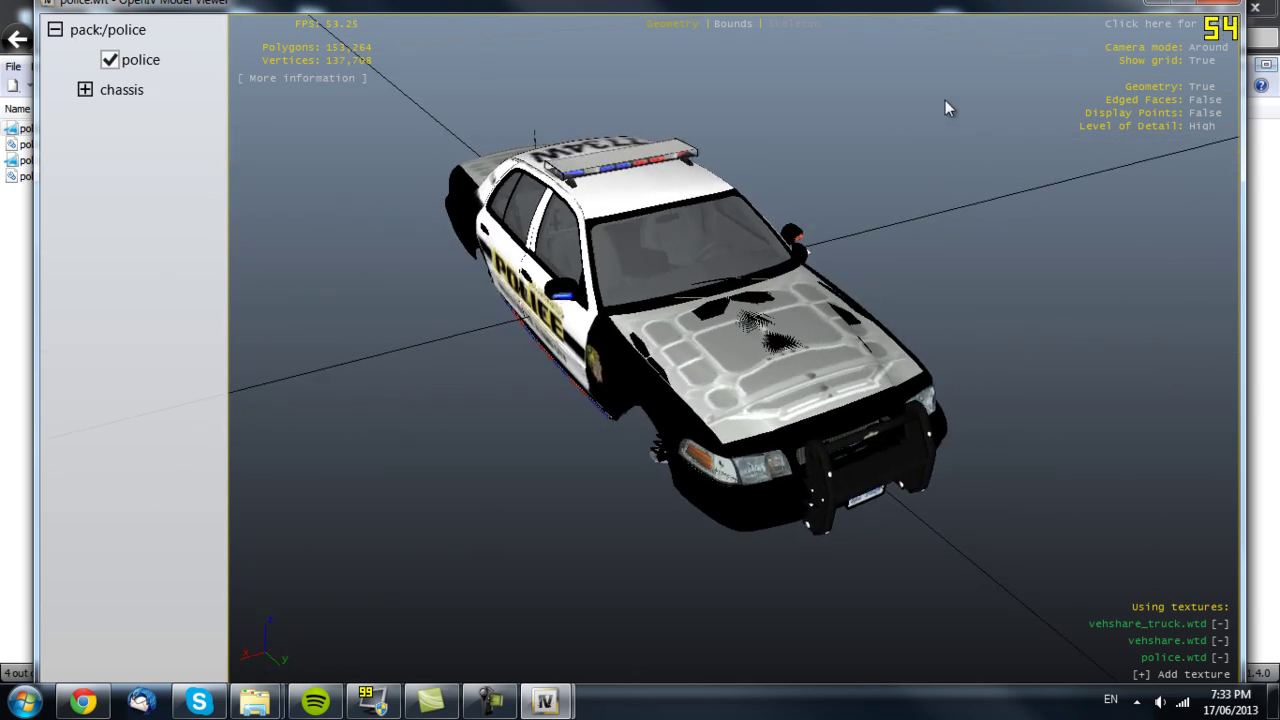
Step: Close the Model Viewer, switch Edit mode off, and exit OpenIV
click(1207, 6)
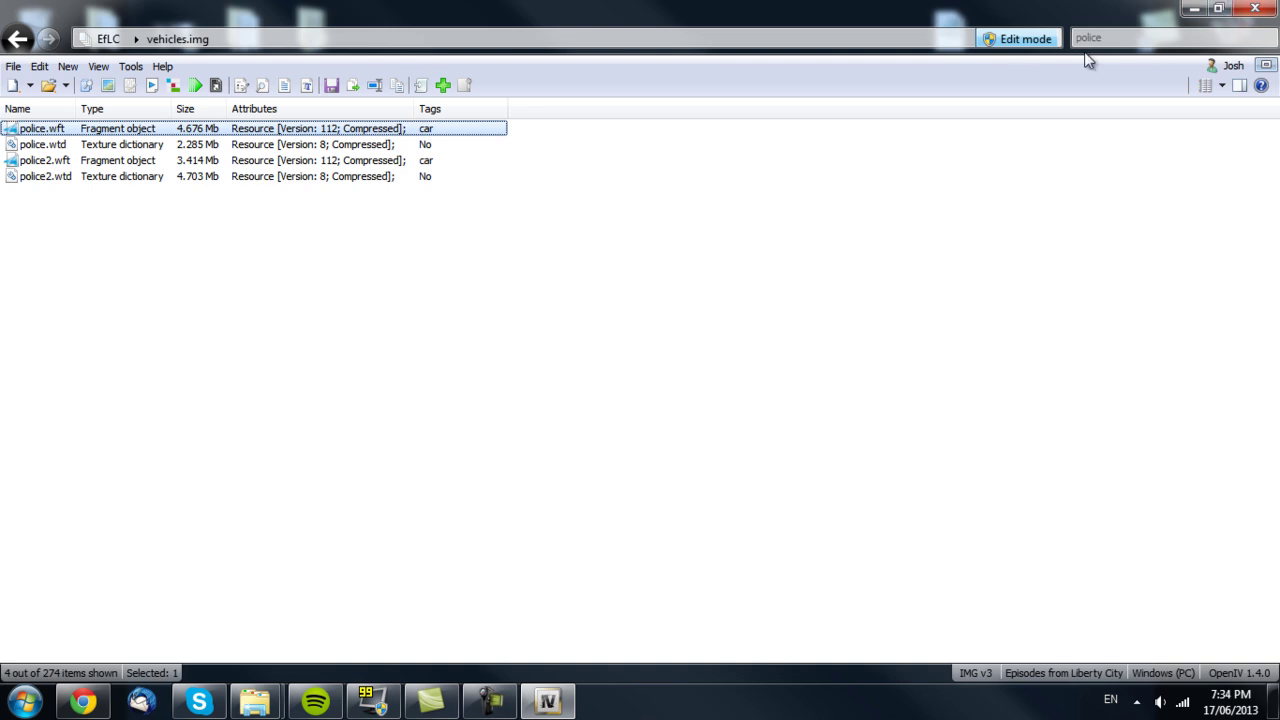
click(1012, 38)
click(1255, 8)
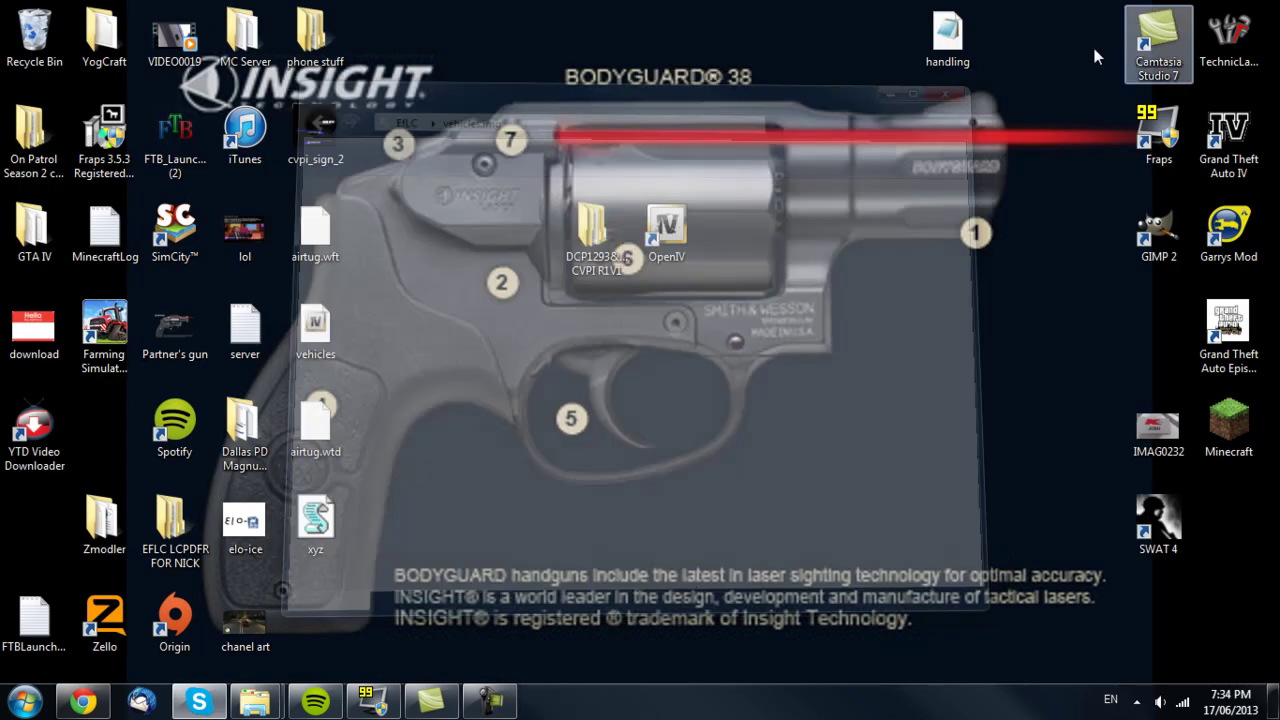